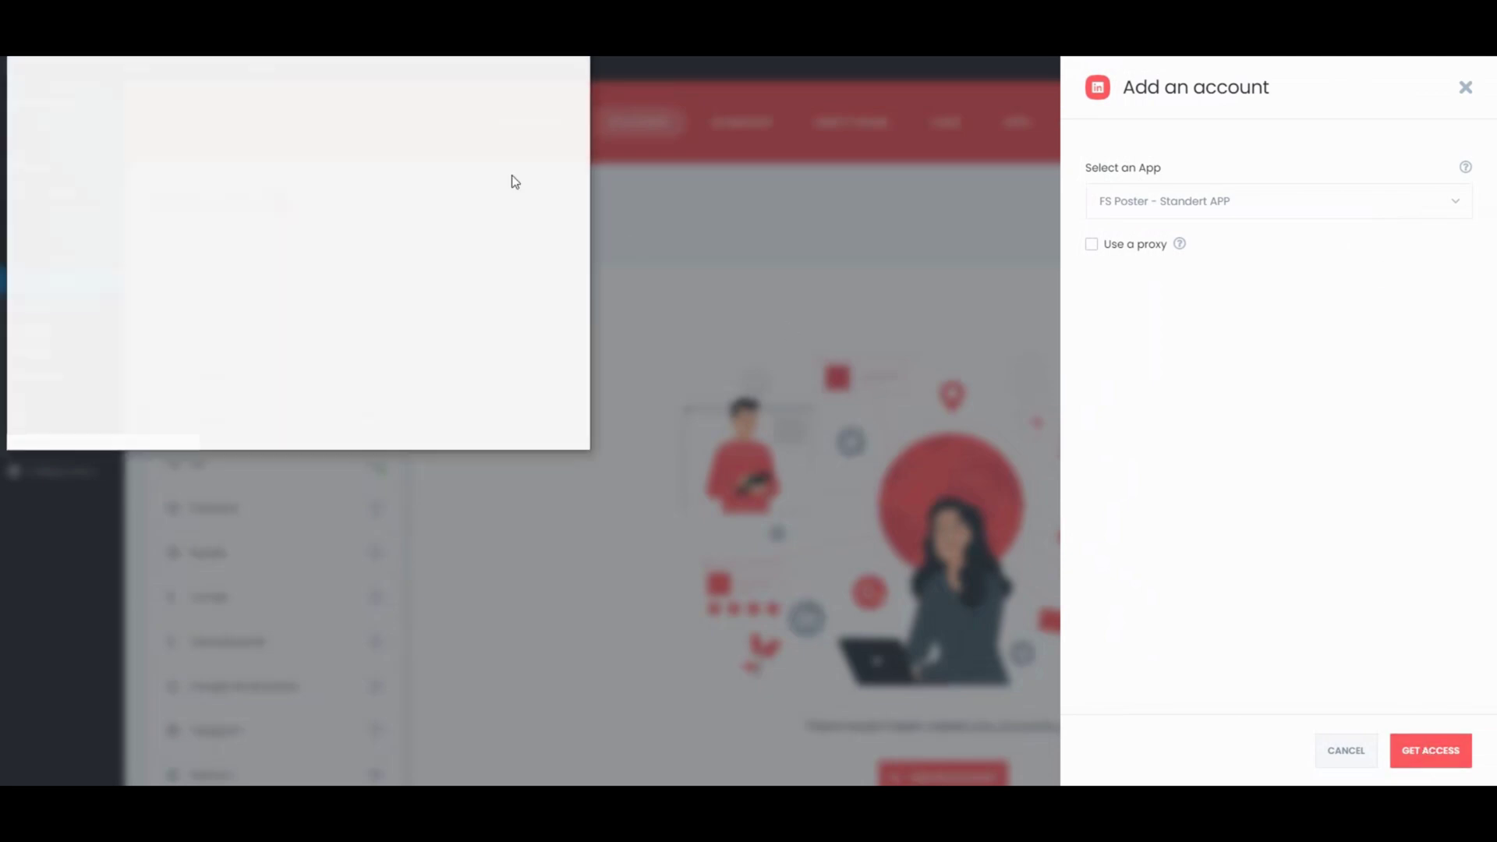
# Step: Move the LinkedIn sign-in window toward the centre of the screen
pyautogui.moveTo(265, 69)
pyautogui.mouseDown()
pyautogui.moveTo(566, 141)
pyautogui.moveTo(635, 192)
pyautogui.mouseUp()
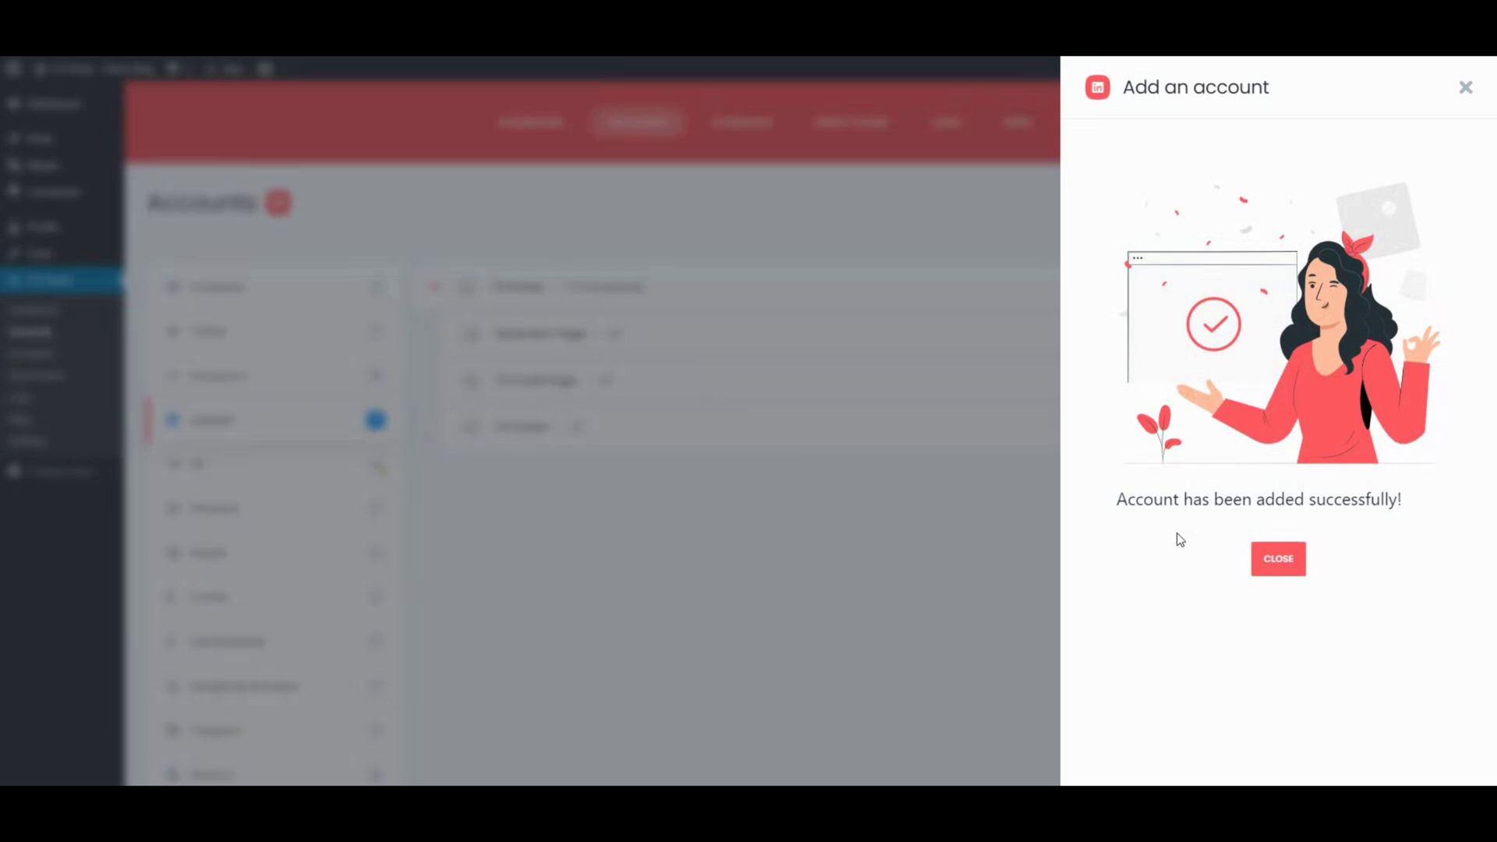
# Step: Activate the FS Code Page LinkedIn company for sharing, then start a new blog post
pyautogui.click(1277, 562)
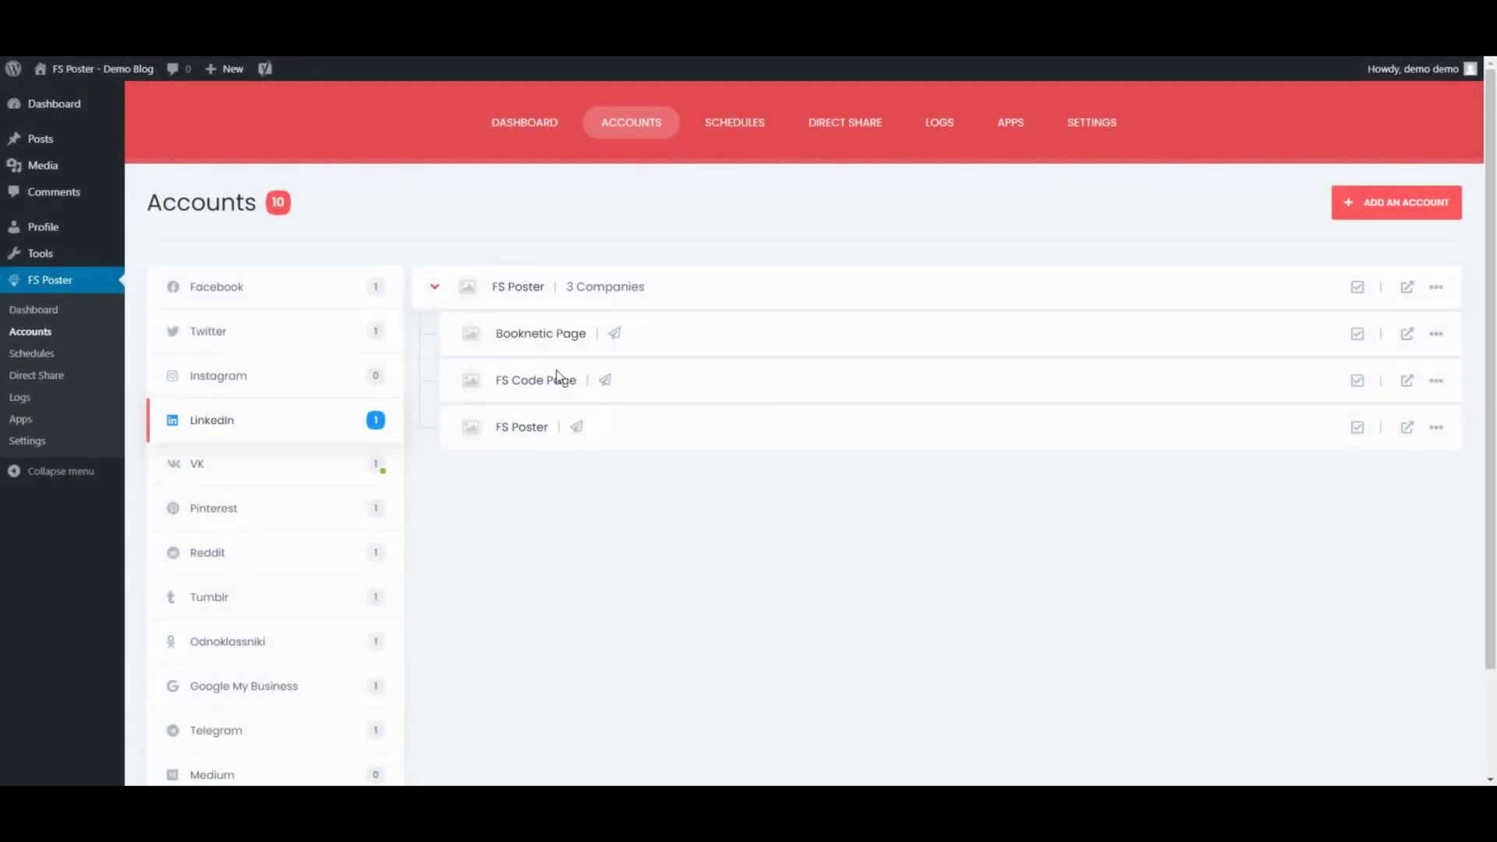
pyautogui.click(1357, 382)
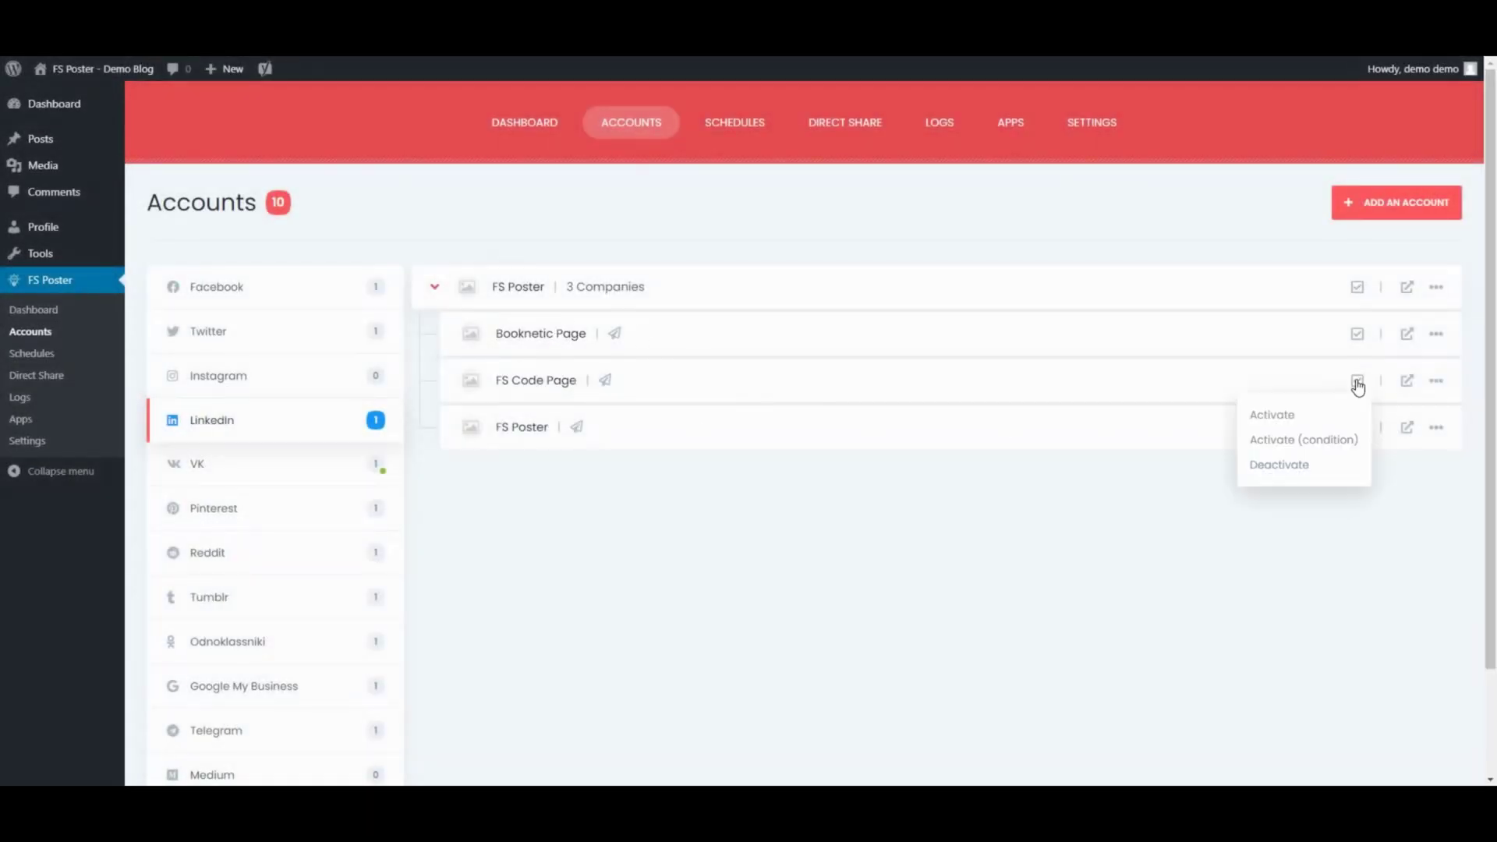
pyautogui.click(1330, 415)
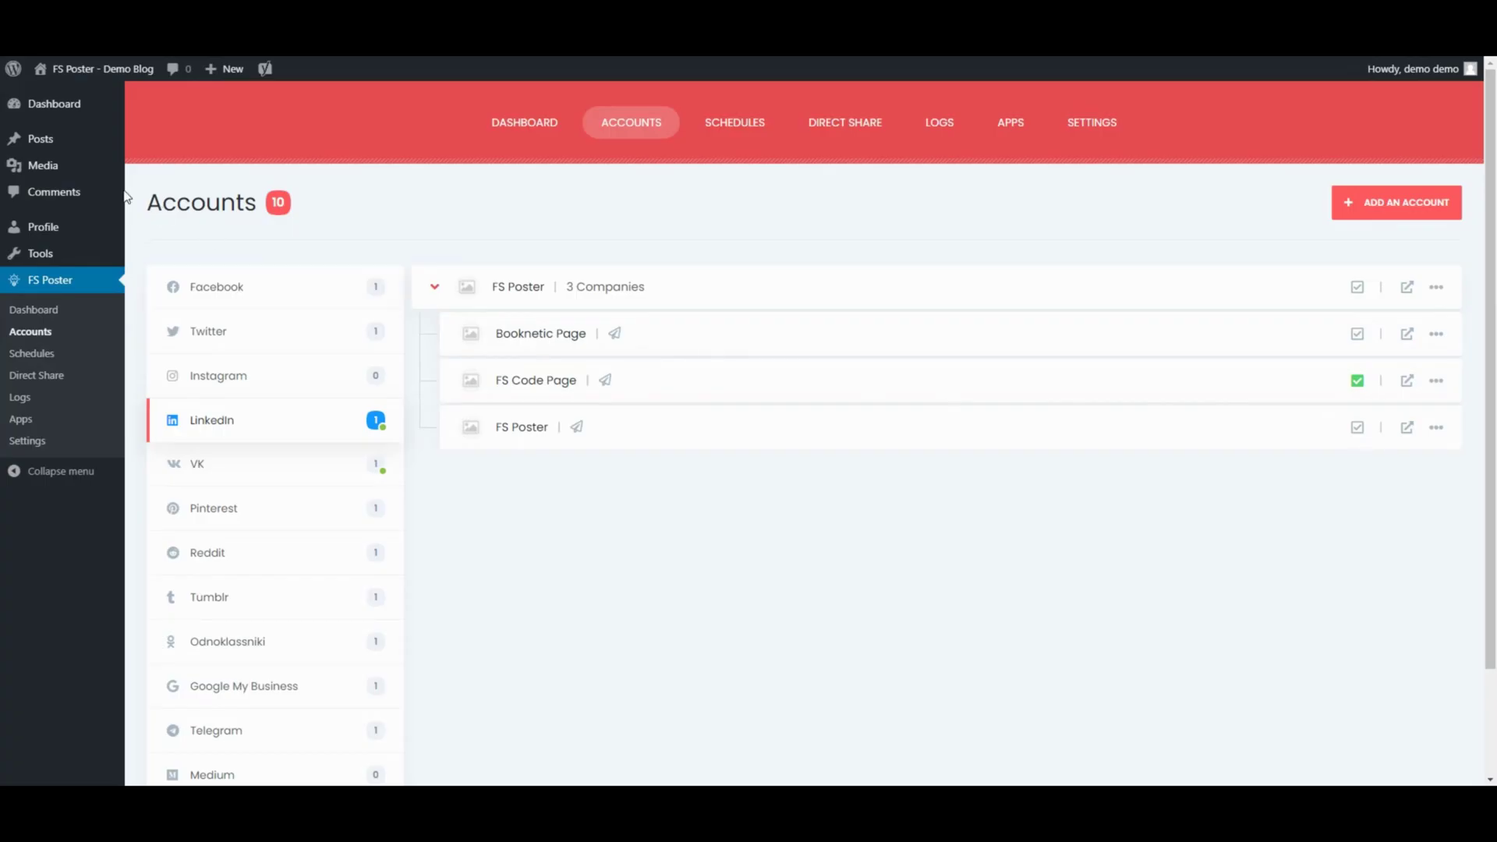
pyautogui.moveTo(40, 138)
pyautogui.click(157, 169)
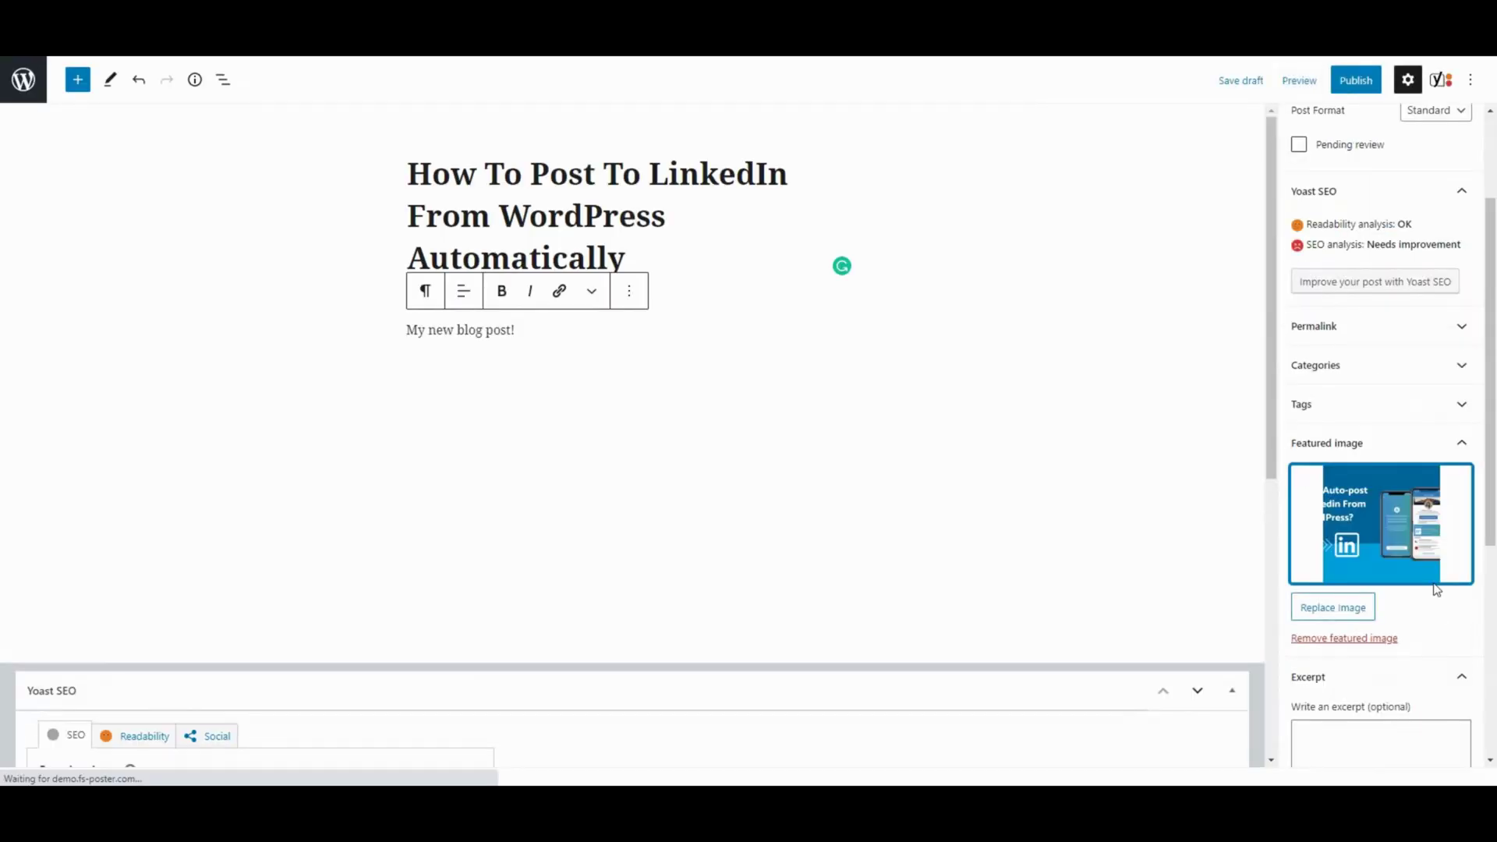
pyautogui.scroll(-1, 1431, 521)
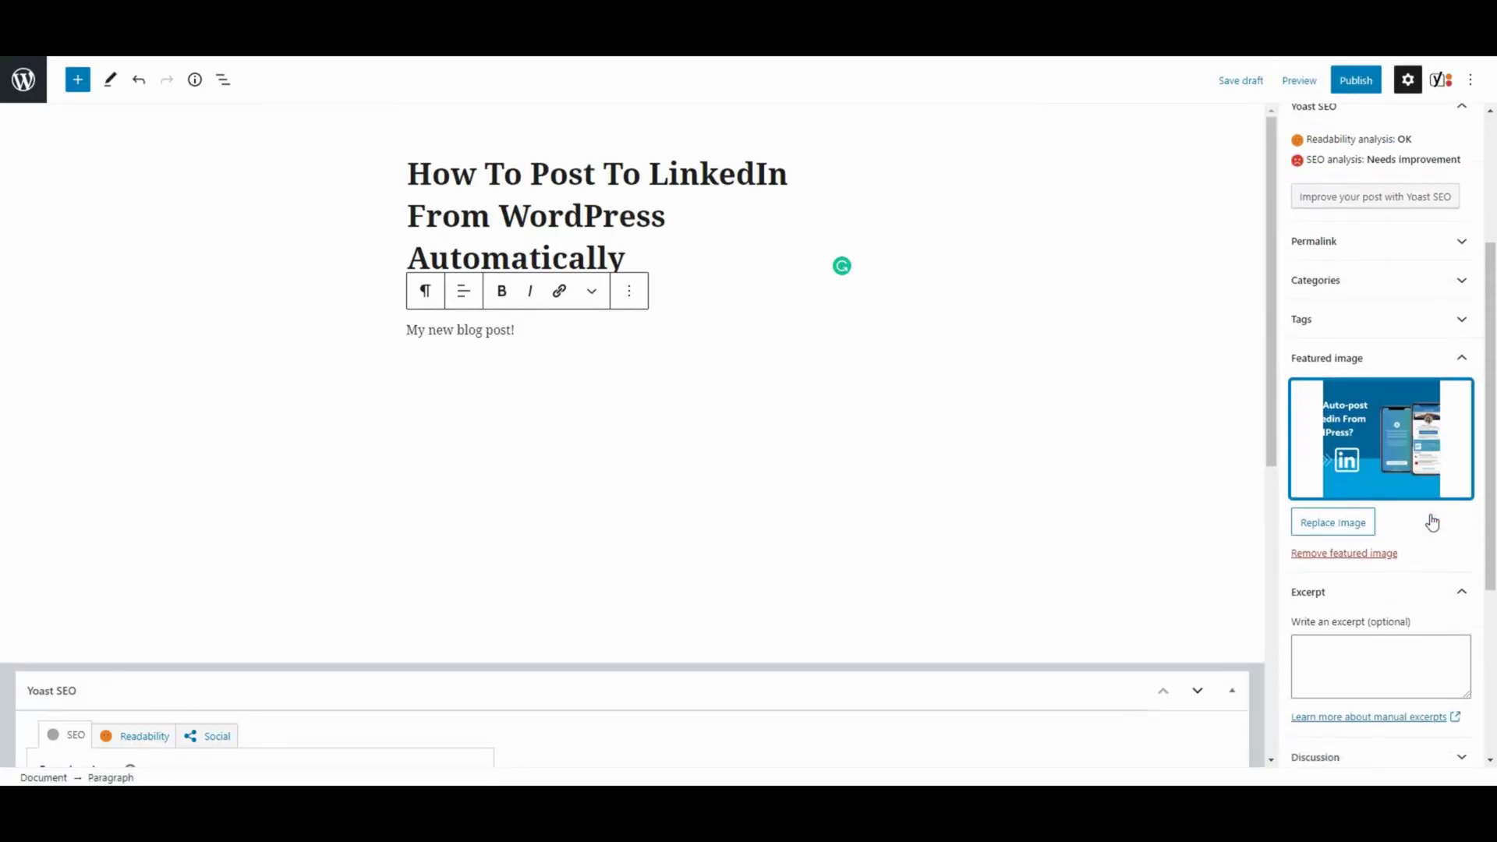
pyautogui.scroll(-3, 1432, 521)
pyautogui.scroll(-1, 1432, 520)
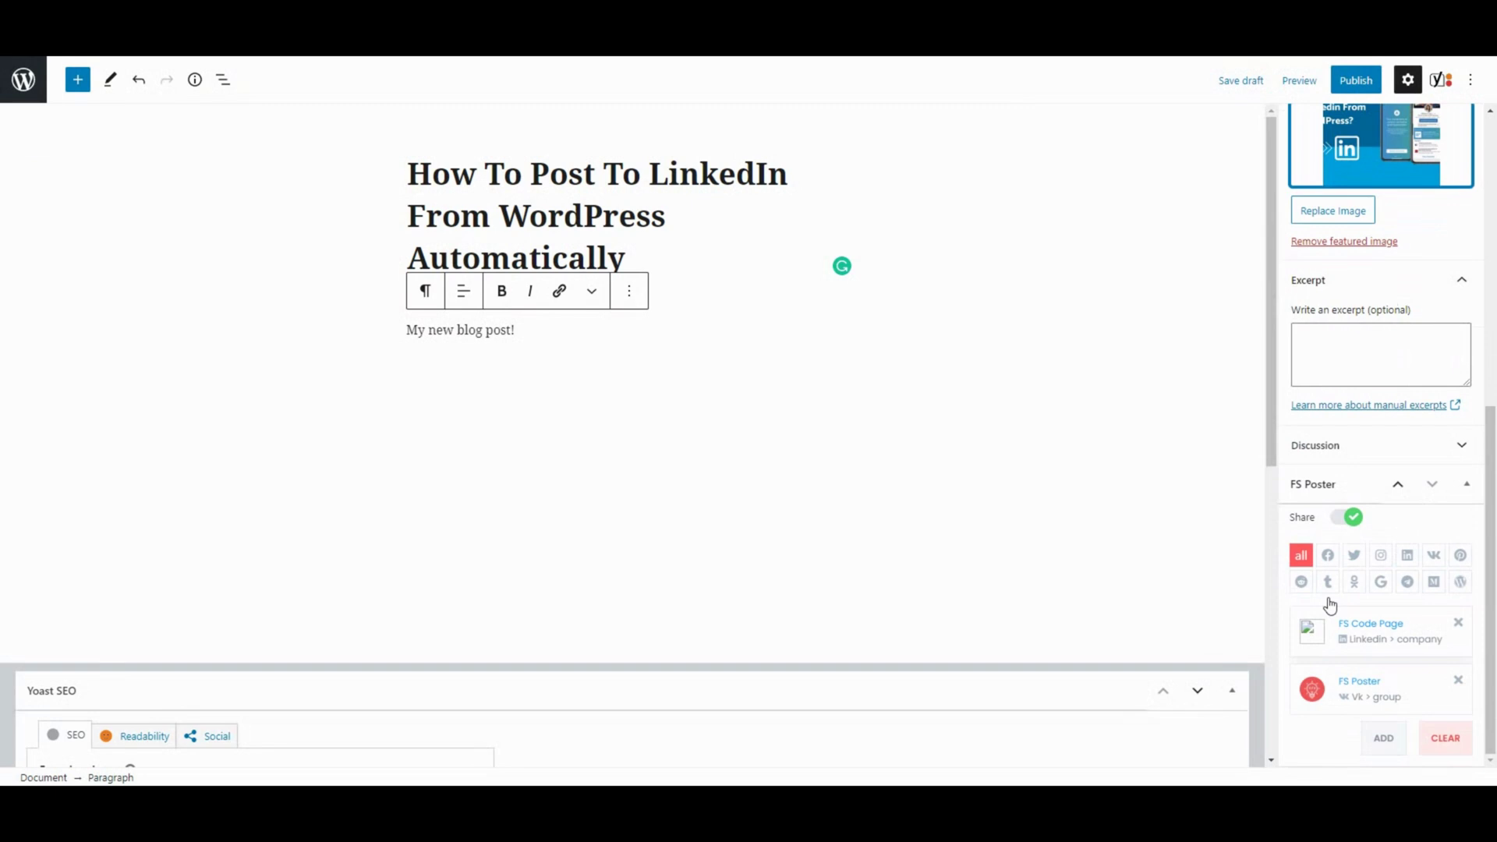
# Step: Replace the VK group with Booknetic Page in the post's FS Poster share list
pyautogui.click(1460, 683)
pyautogui.click(1381, 740)
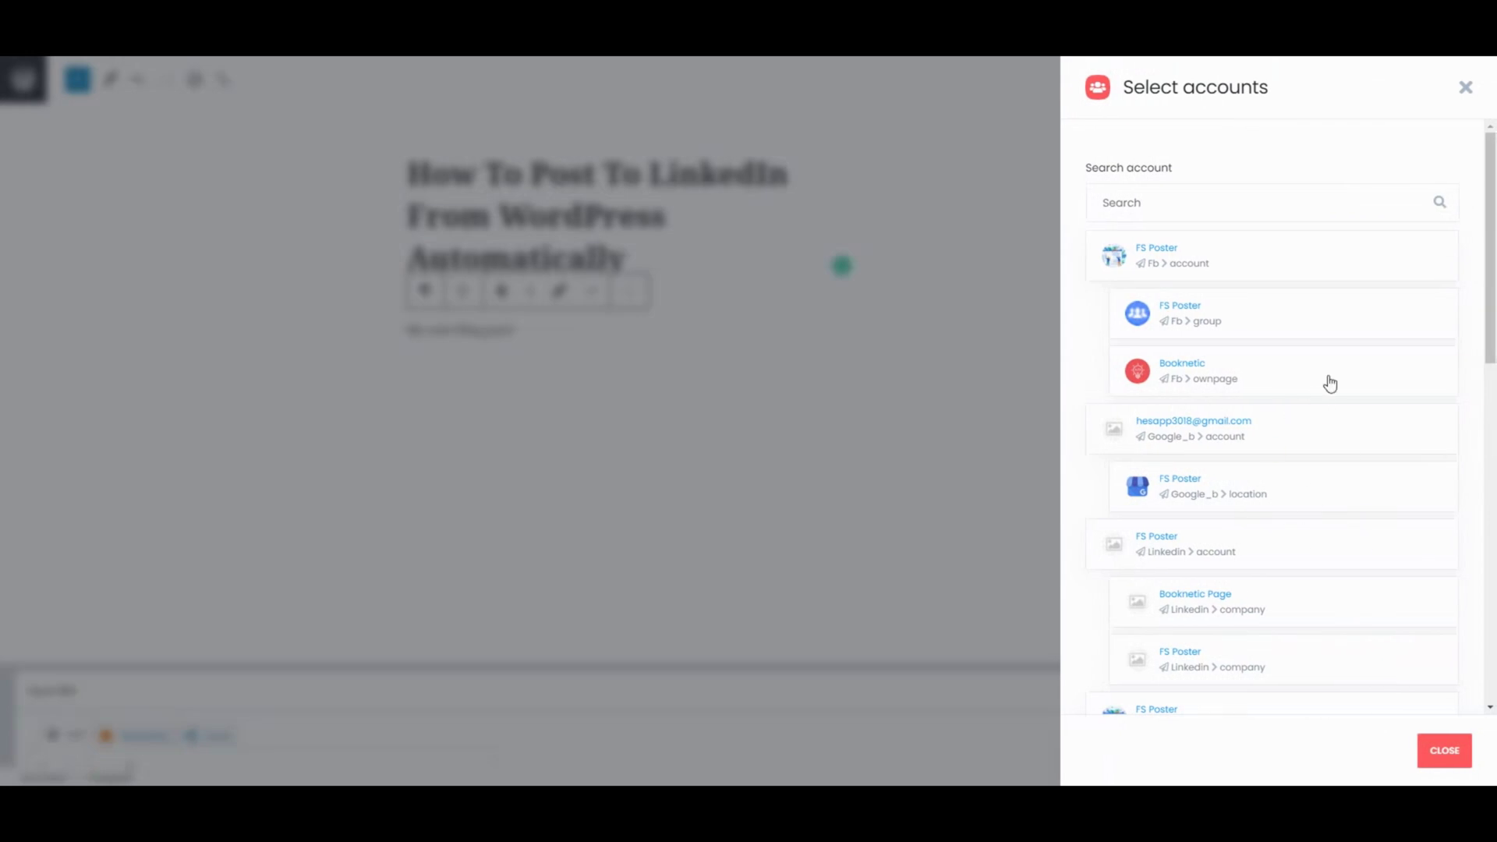
pyautogui.scroll(-2, 1317, 395)
pyautogui.scroll(-1, 1276, 495)
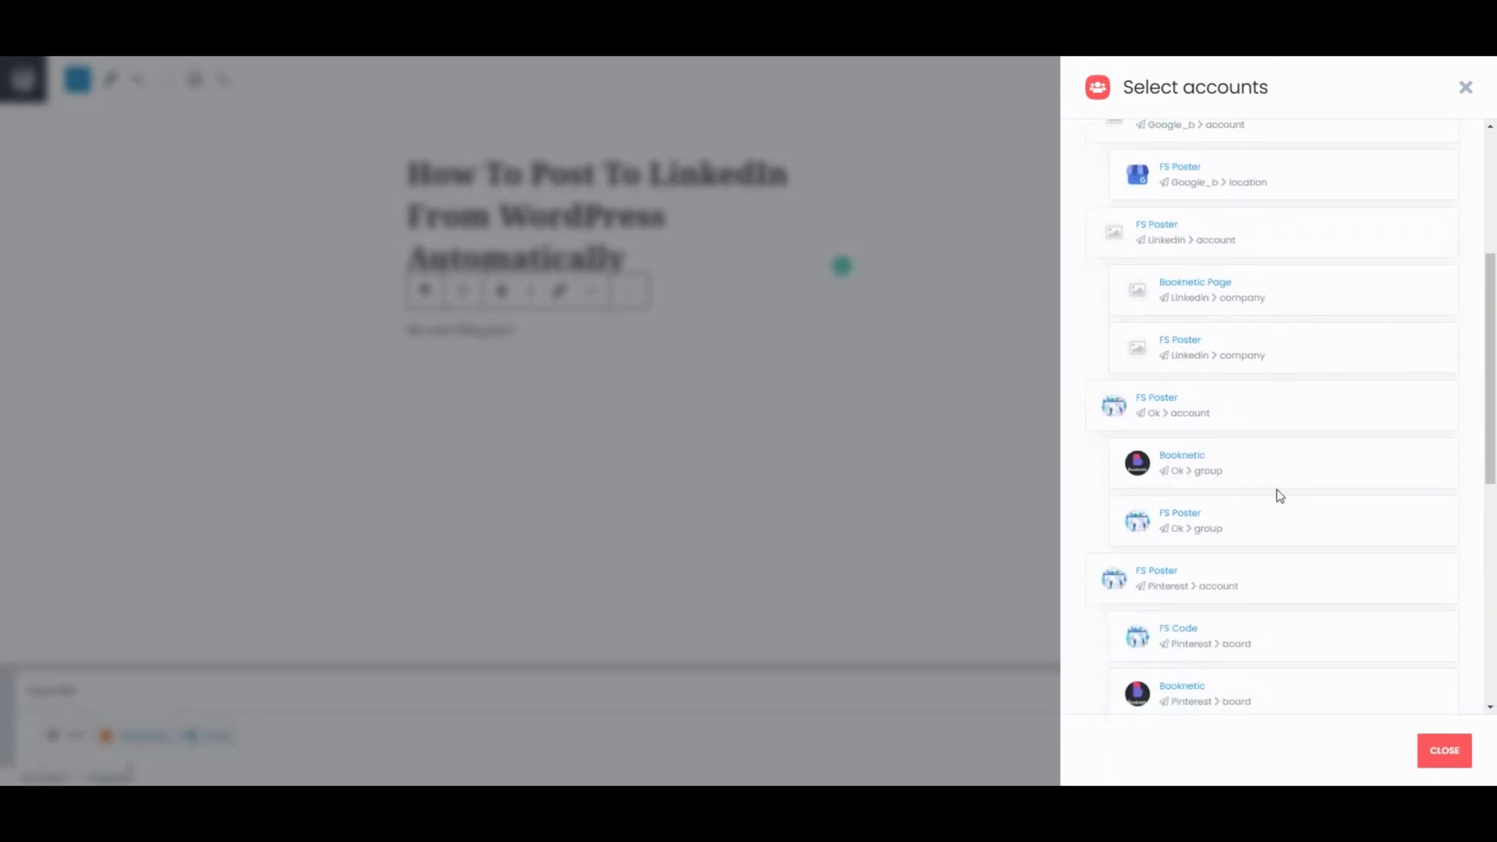
pyautogui.click(1303, 301)
pyautogui.click(1465, 91)
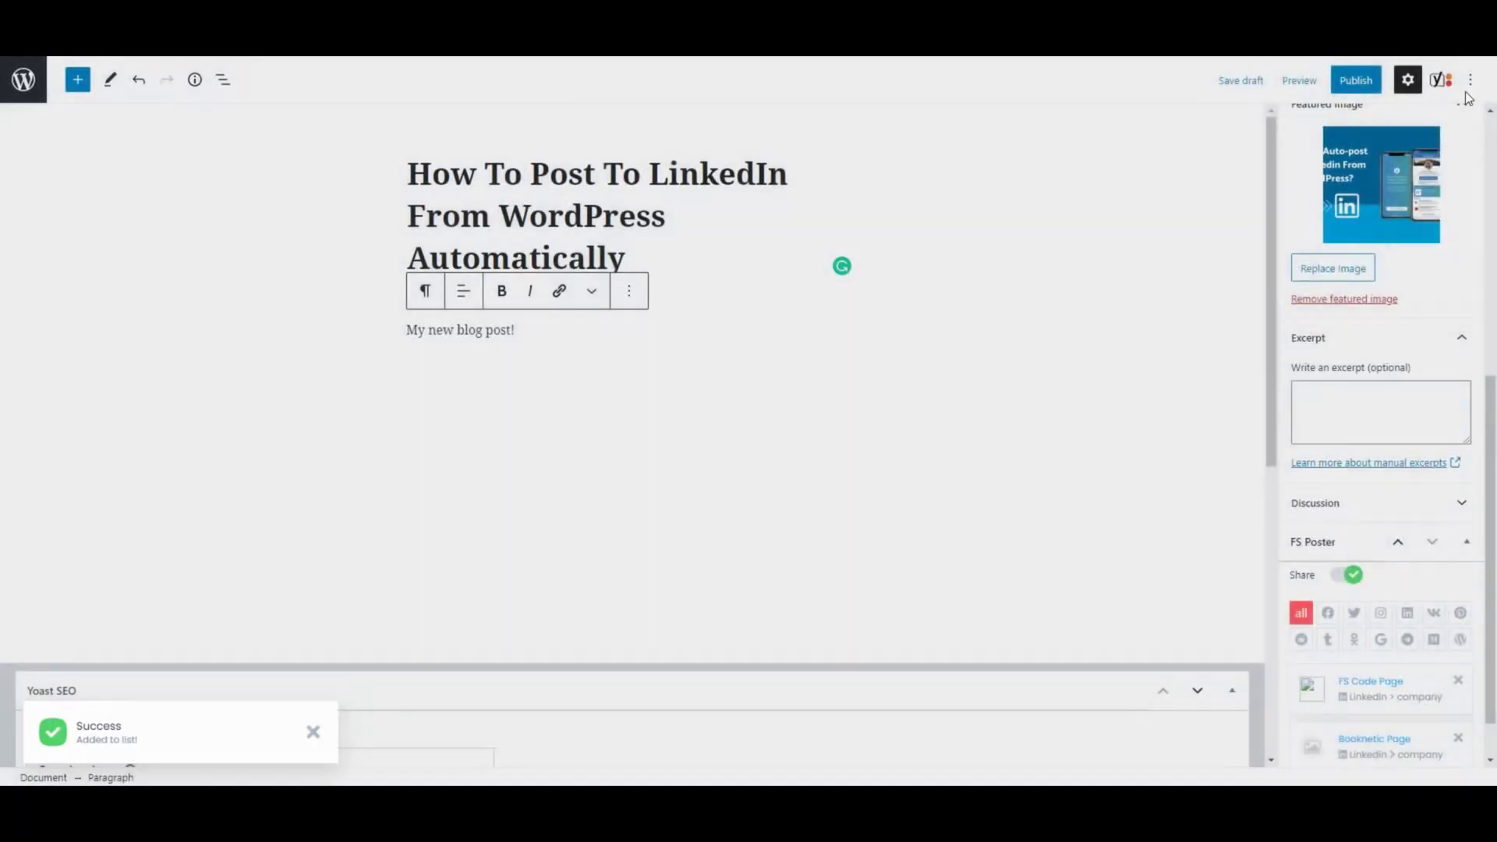
pyautogui.scroll(-1, 1374, 596)
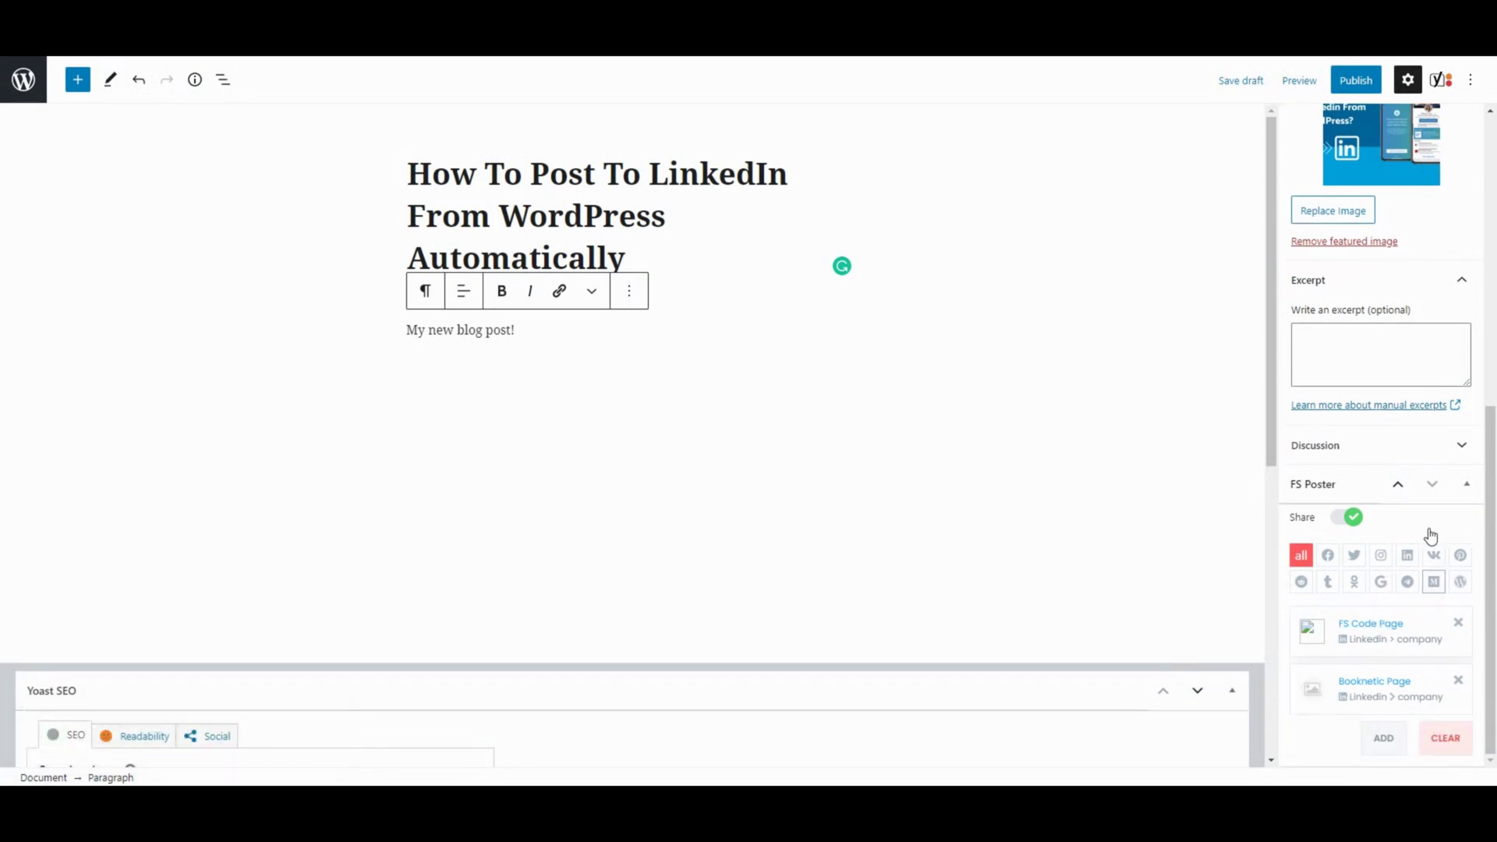
# Step: Publish the post and confirm it in the pre-publish panel
pyautogui.click(1363, 89)
pyautogui.click(1362, 88)
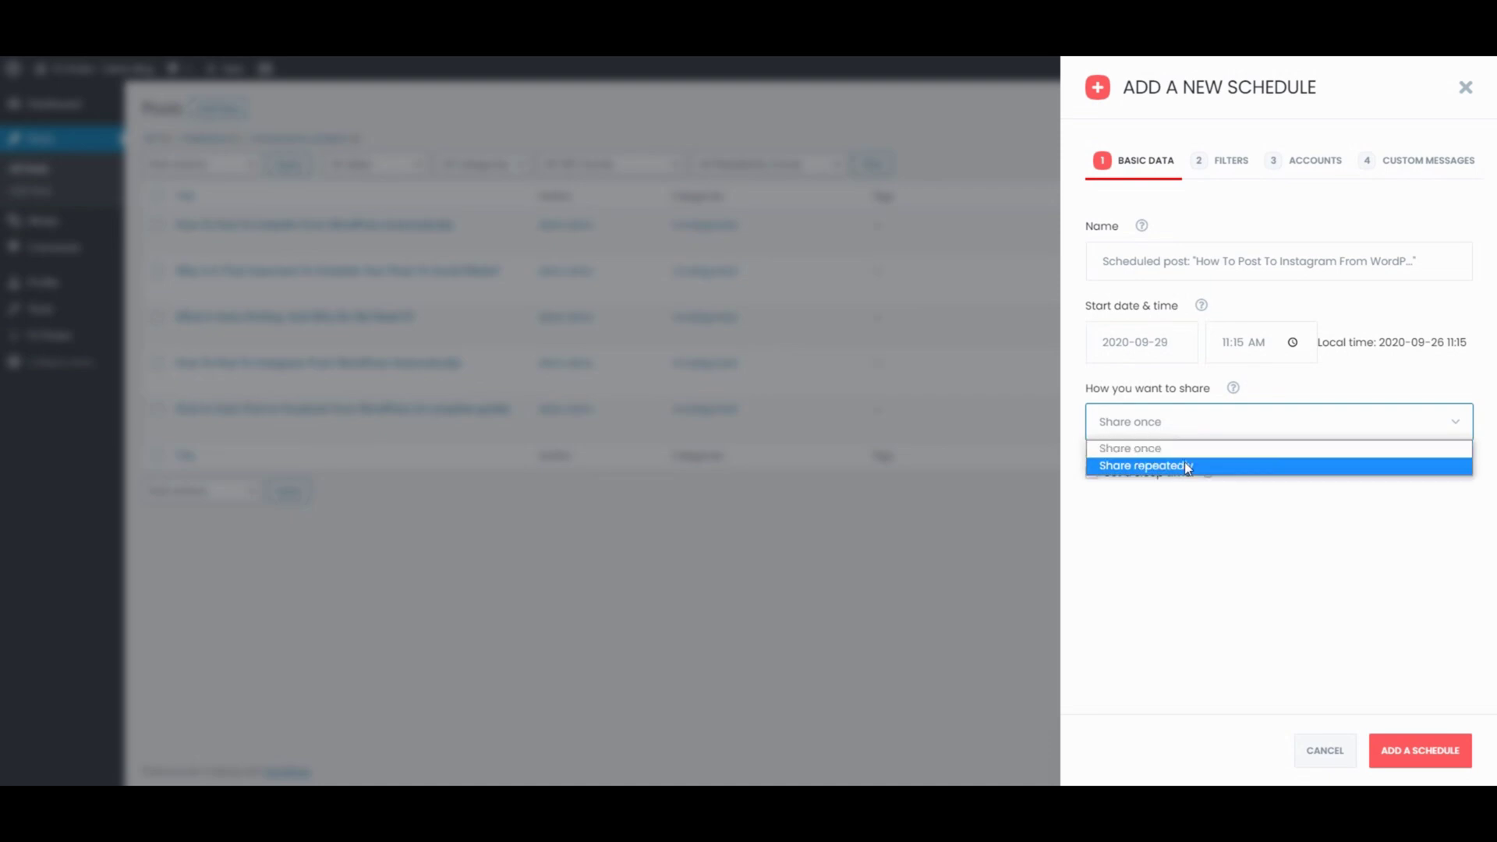
# Step: Dismiss the frequency list so the Instagram post stays on Share once
pyautogui.press('Escape')
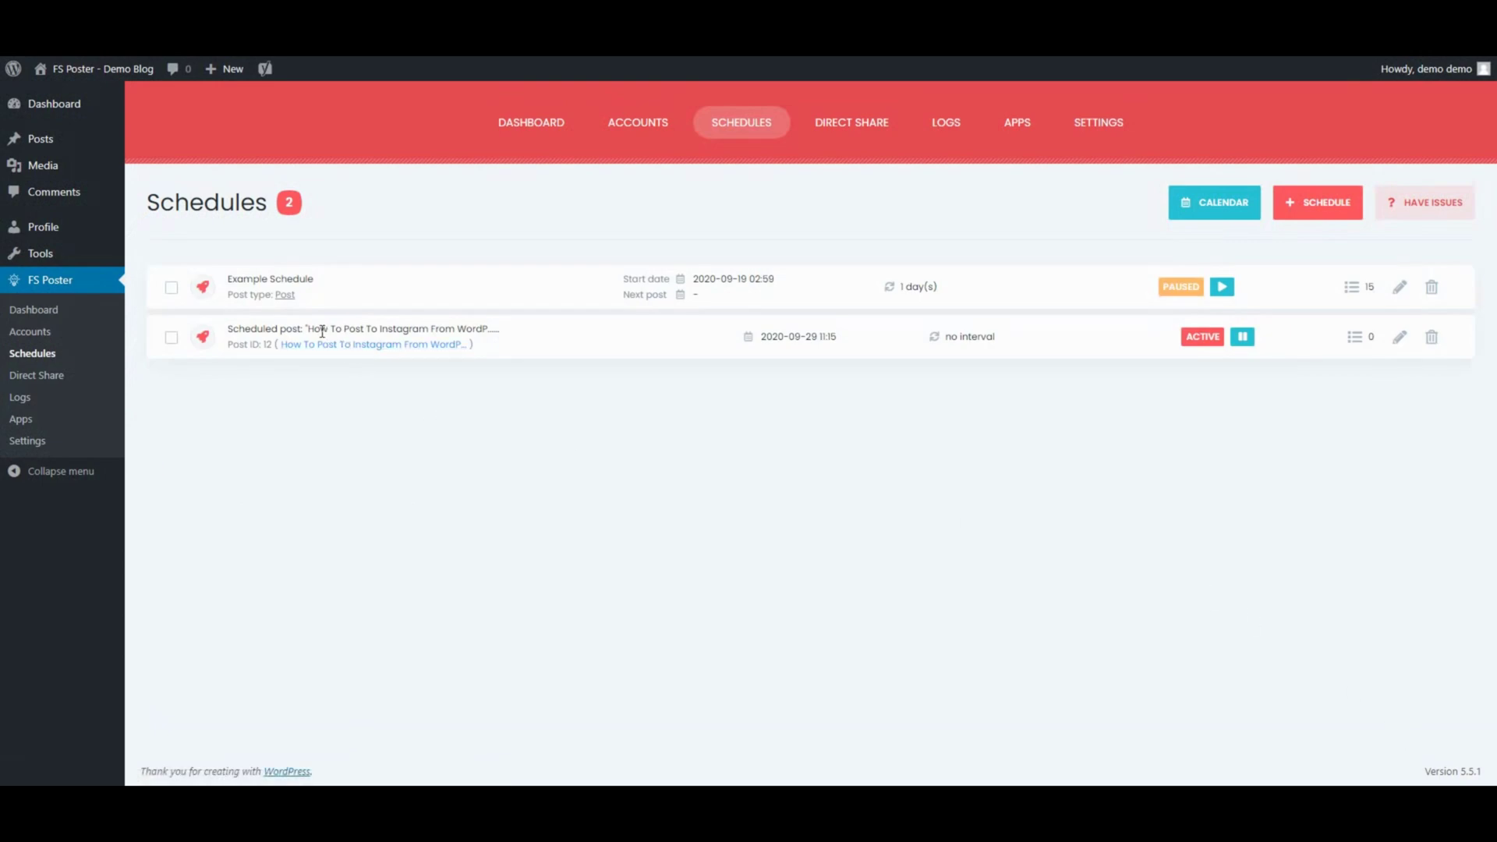
# Step: Check the Instagram schedule, then view the shared What Is Auto-Posting post on LinkedIn
pyautogui.moveTo(322, 331); pyautogui.dragTo(503, 329)
pyautogui.moveTo(759, 337)
pyautogui.mouseDown()
pyautogui.moveTo(838, 341)
pyautogui.moveTo(835, 354)
pyautogui.mouseUp()
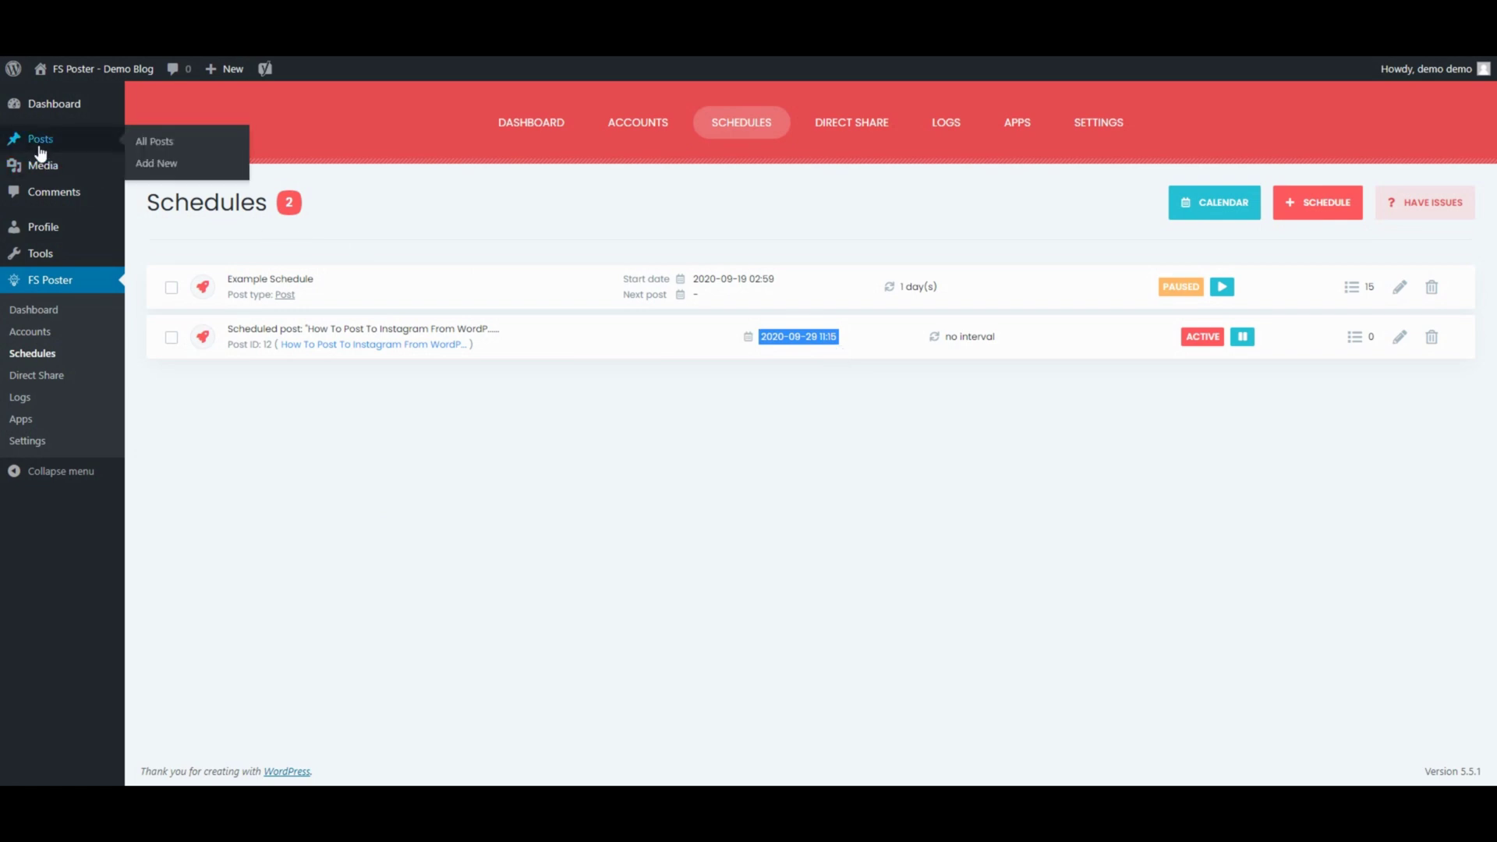
pyautogui.click(40, 138)
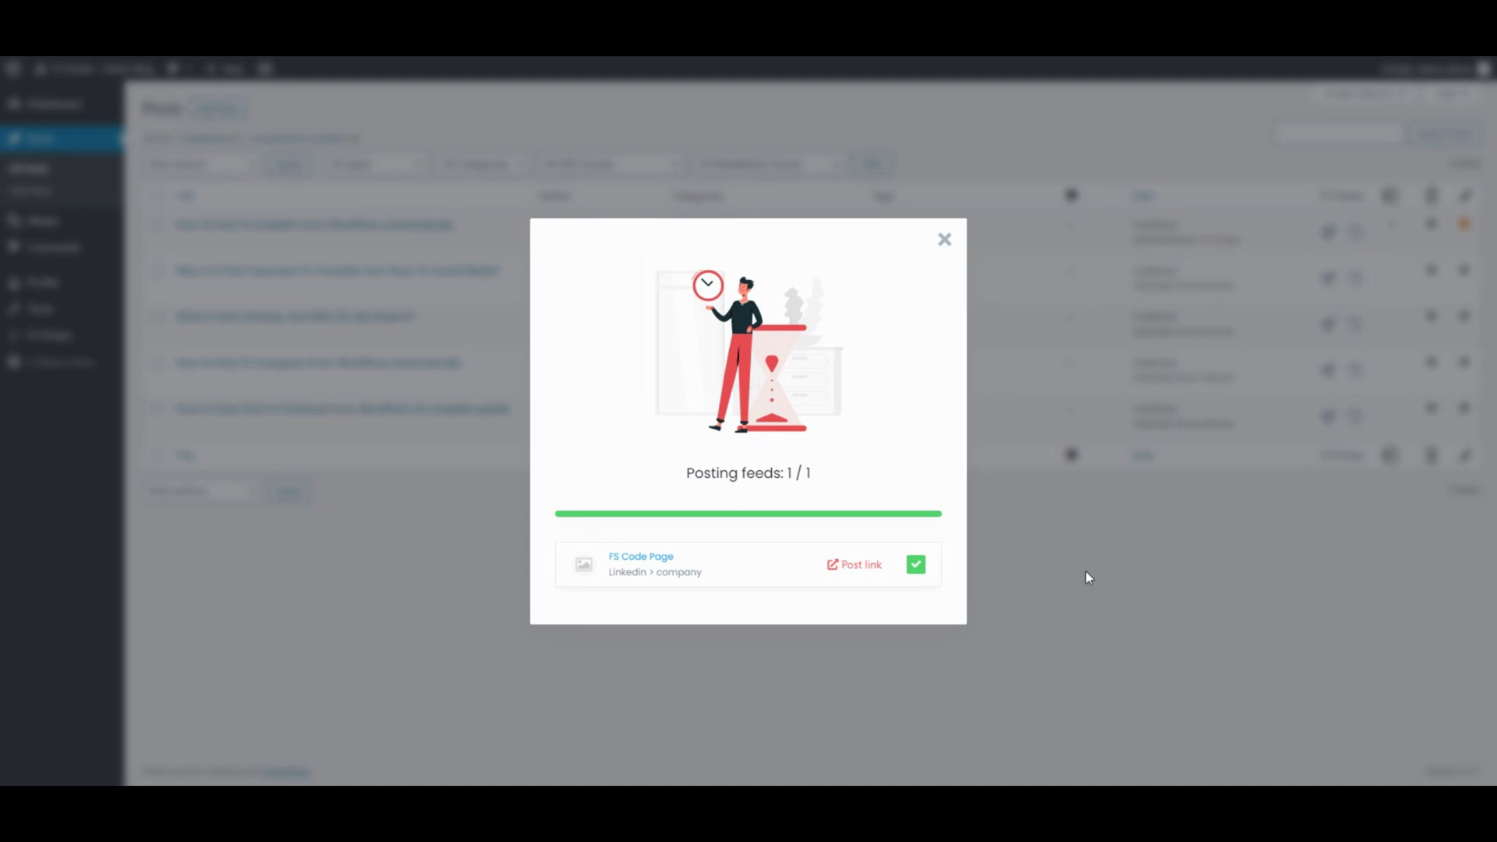
pyautogui.click(855, 568)
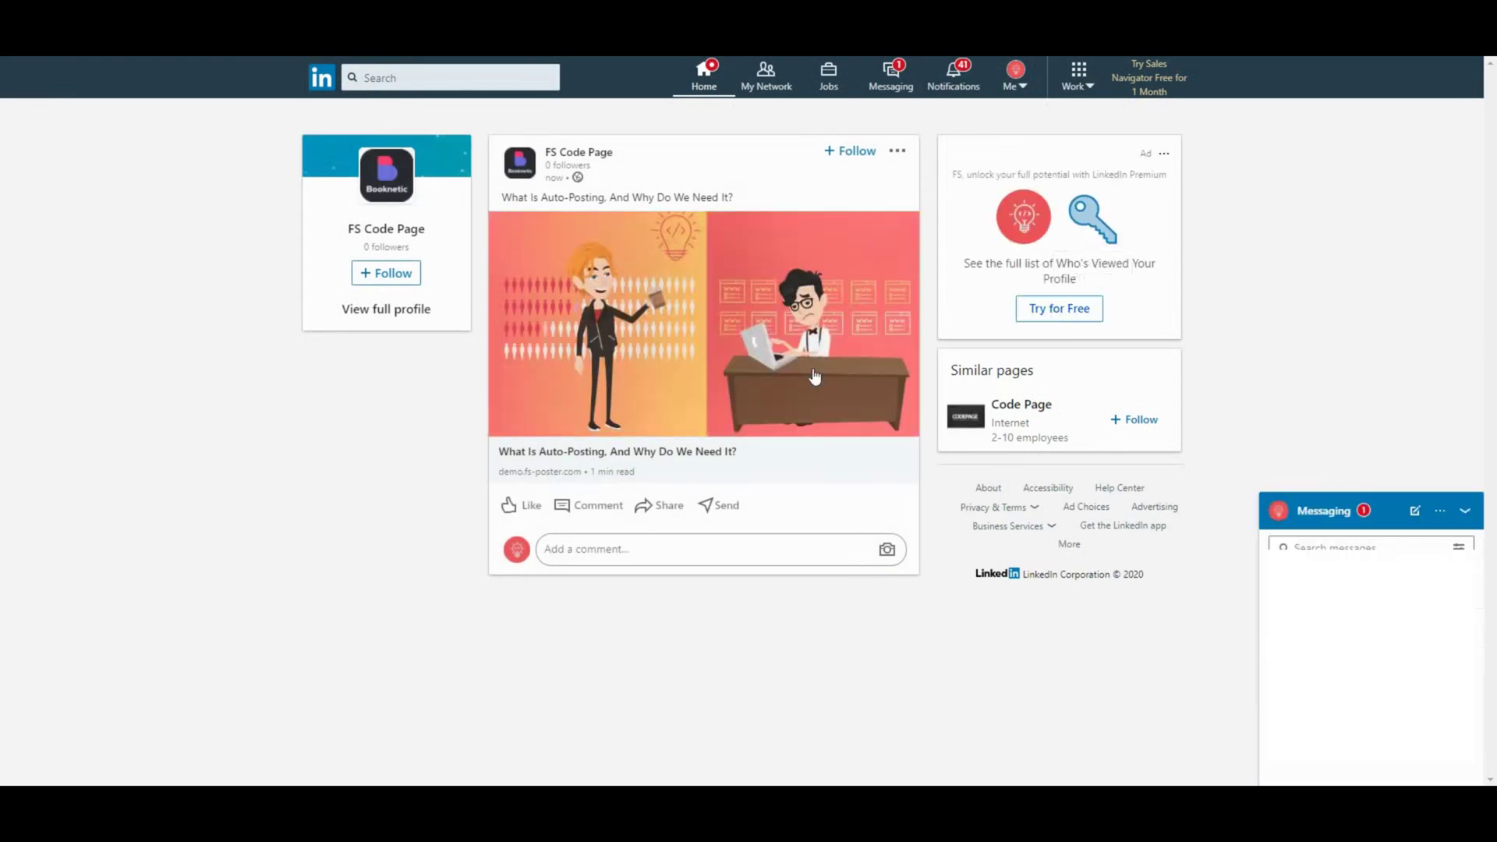
pyautogui.moveTo(738, 198); pyautogui.dragTo(490, 176)
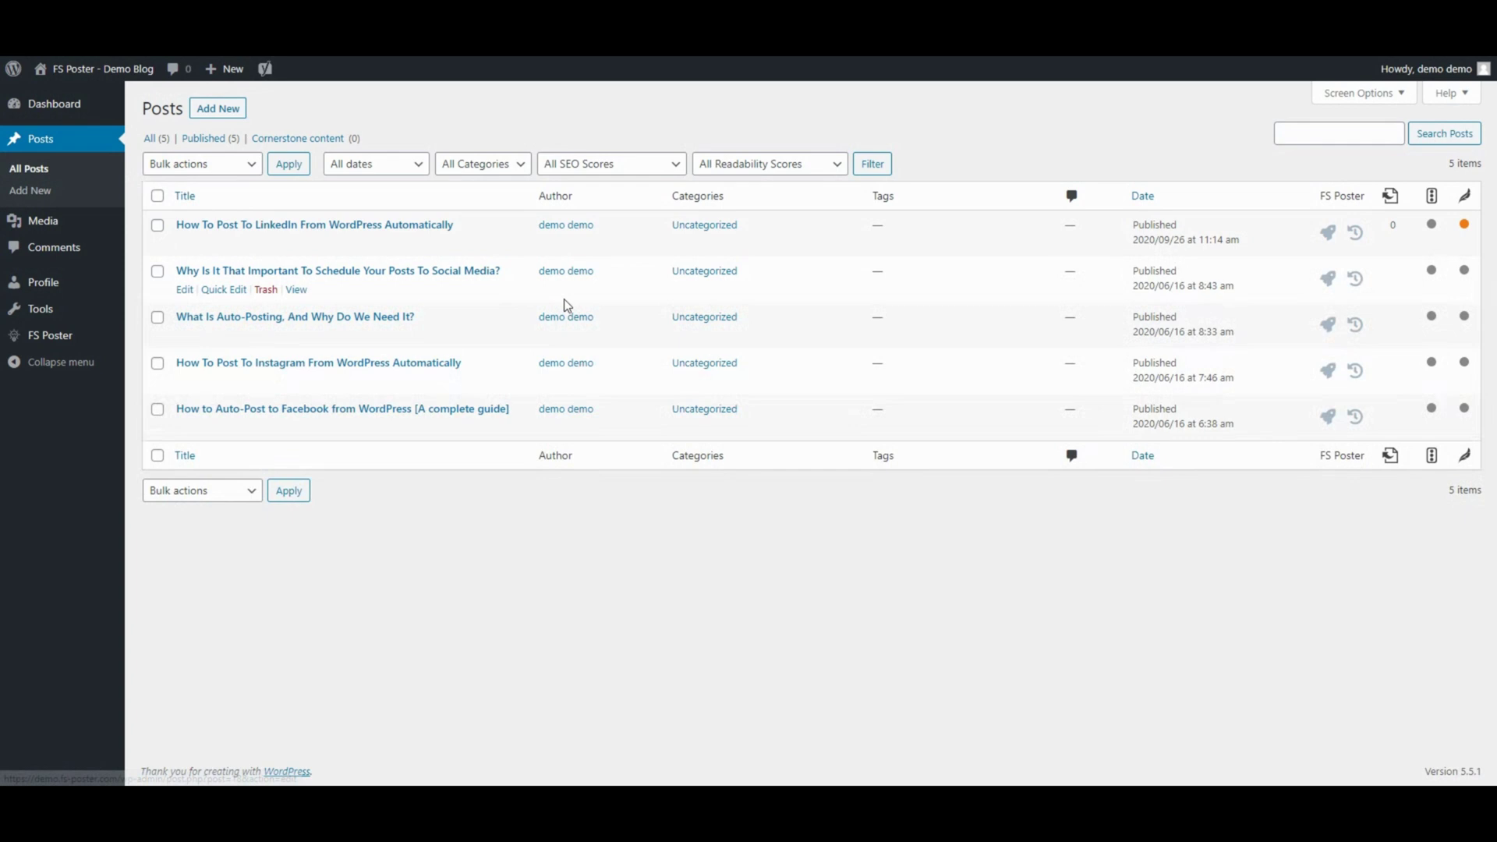
# Step: Bulk-schedule Why Is It Important, What Is Auto-Posting and the Facebook guide to share daily
pyautogui.click(157, 270)
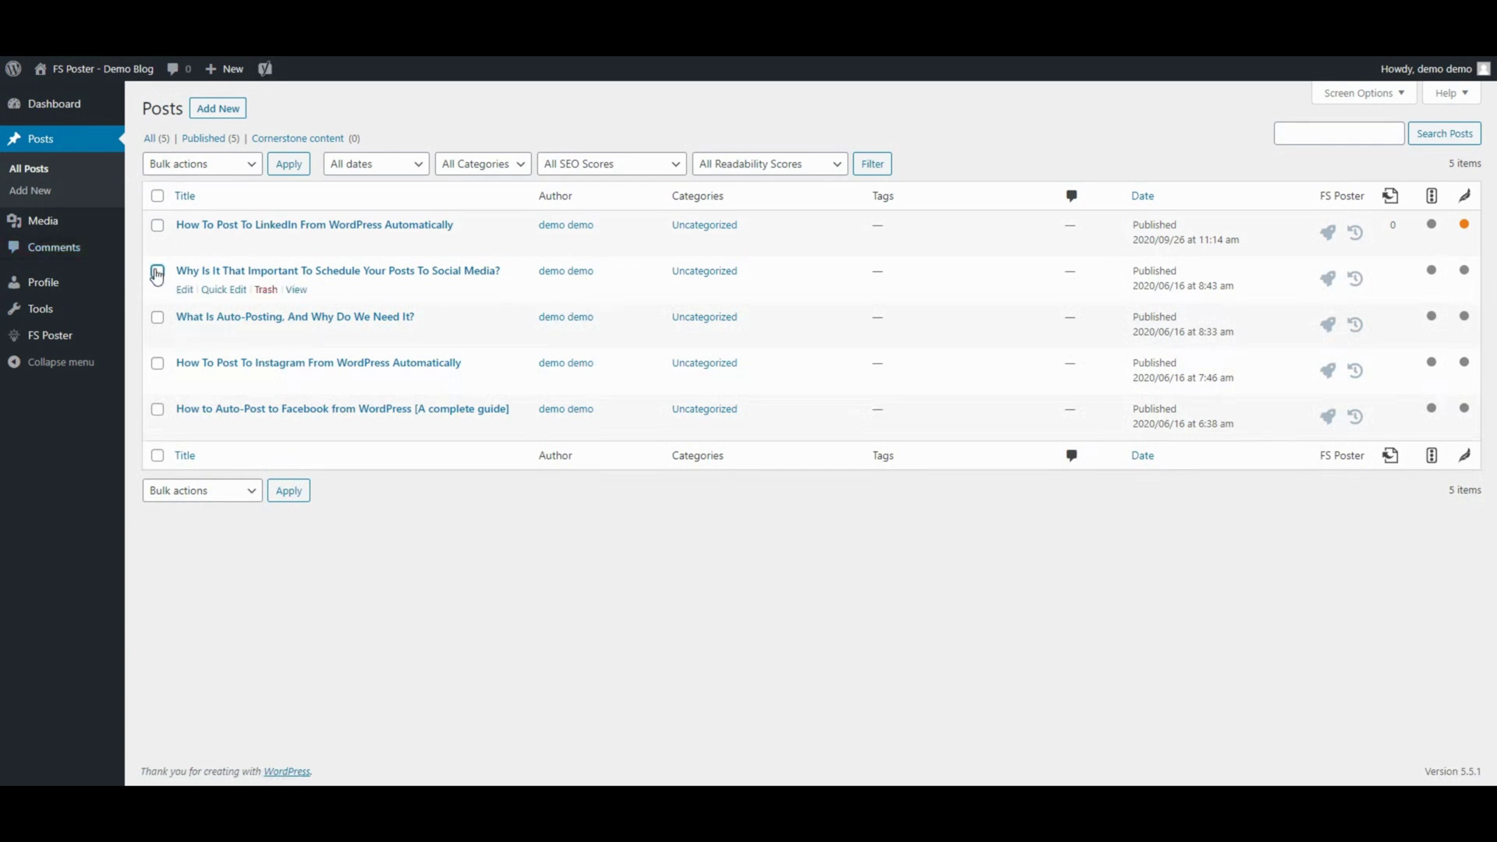
pyautogui.click(158, 317)
pyautogui.click(157, 408)
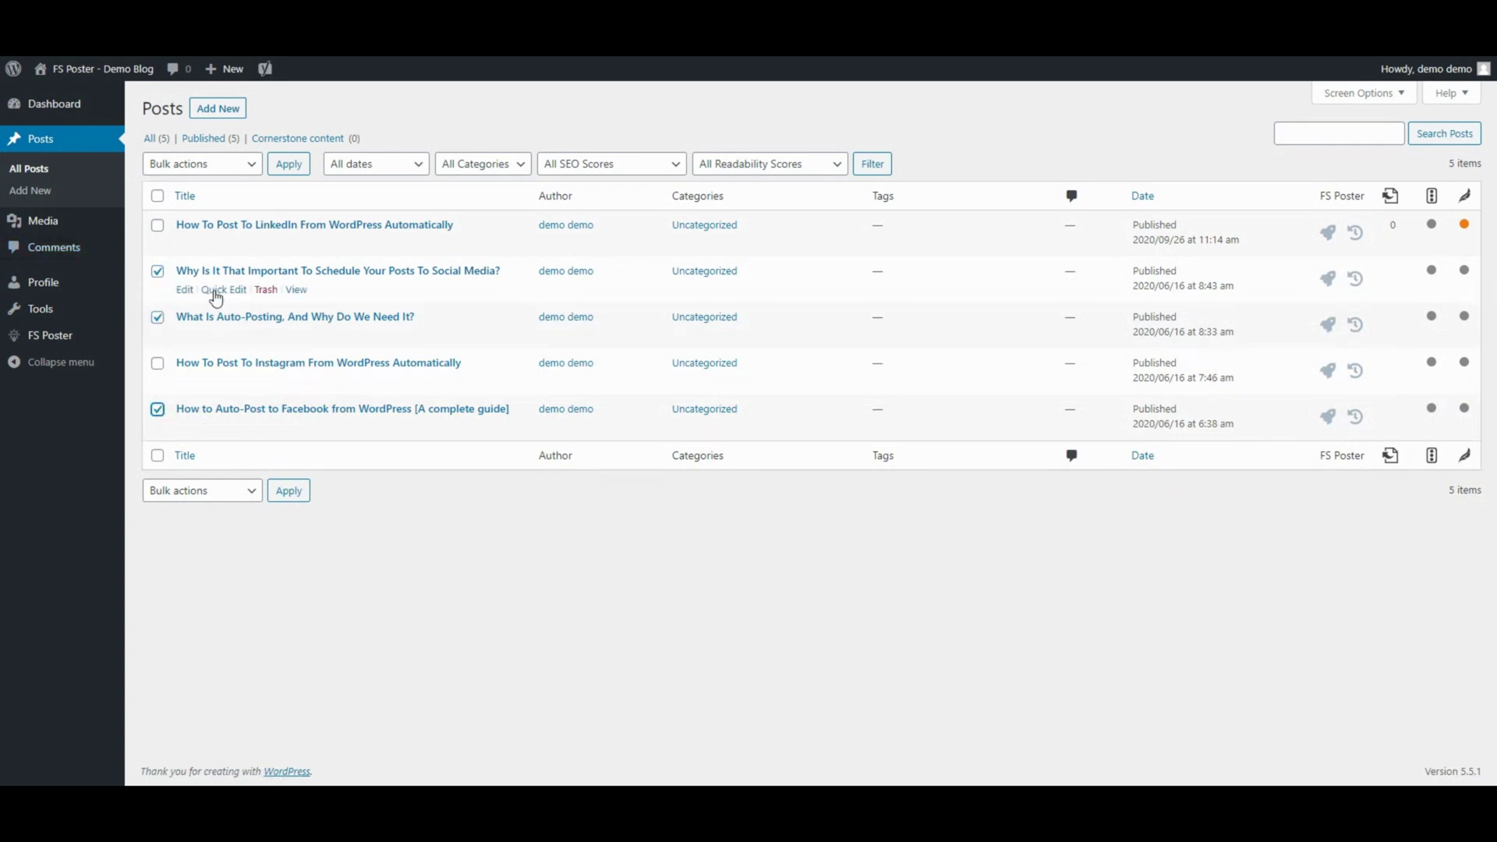
pyautogui.click(202, 162)
pyautogui.click(195, 231)
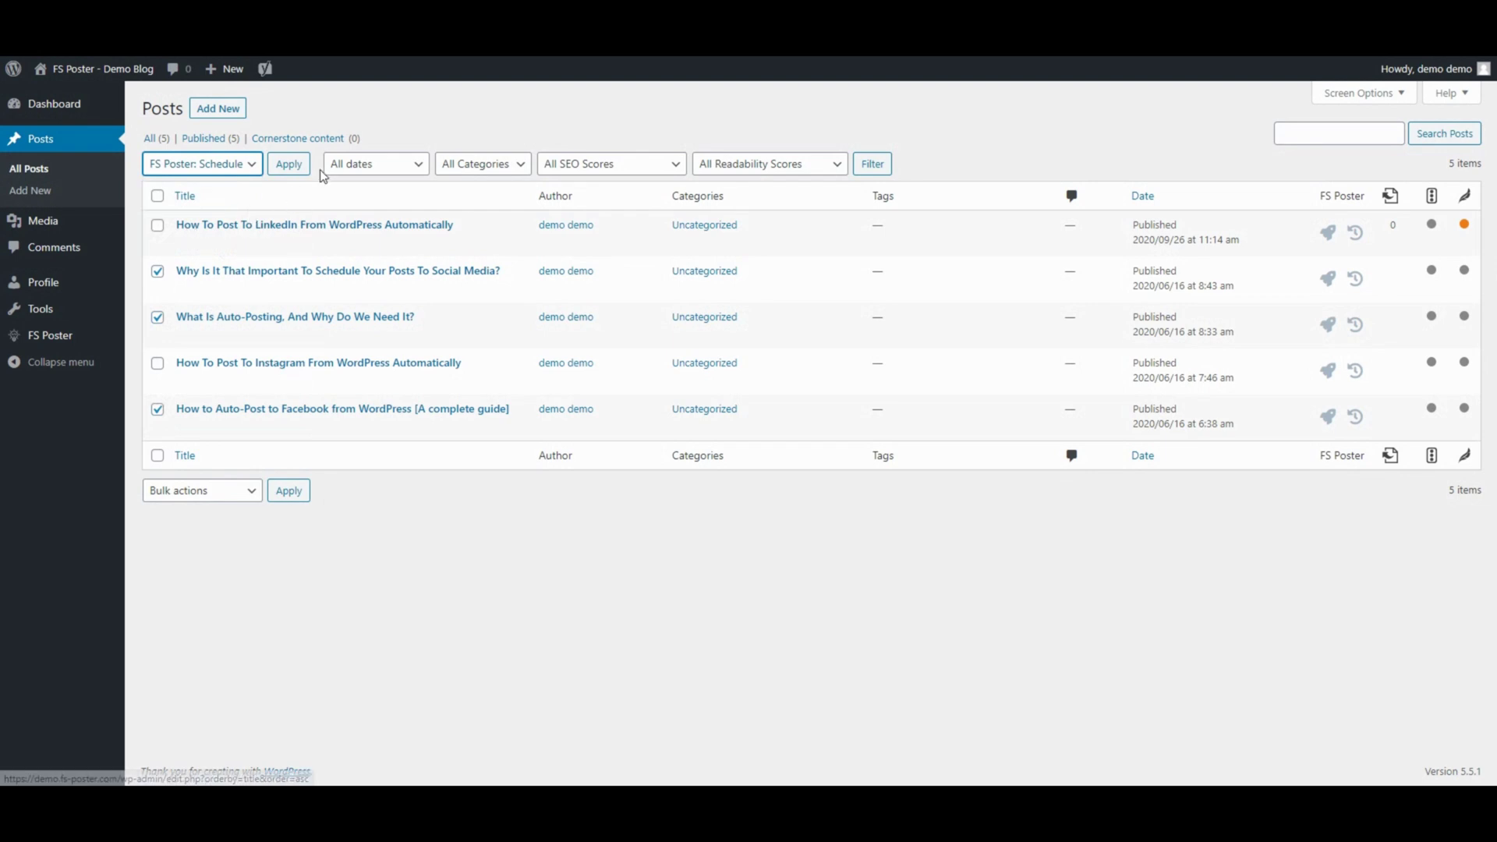
pyautogui.click(288, 165)
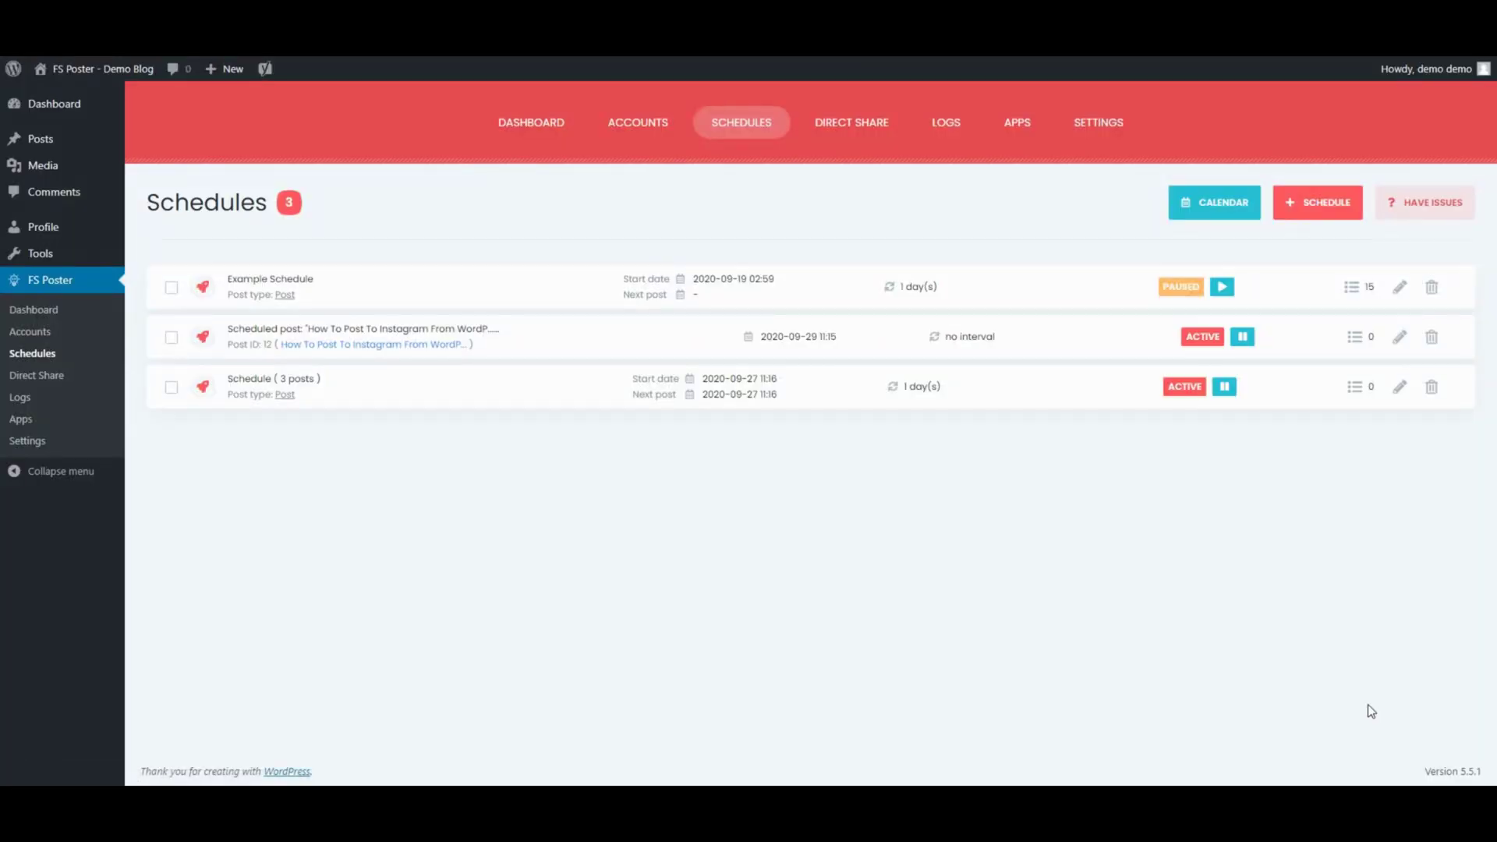
pyautogui.moveTo(273, 379); pyautogui.dragTo(326, 390)
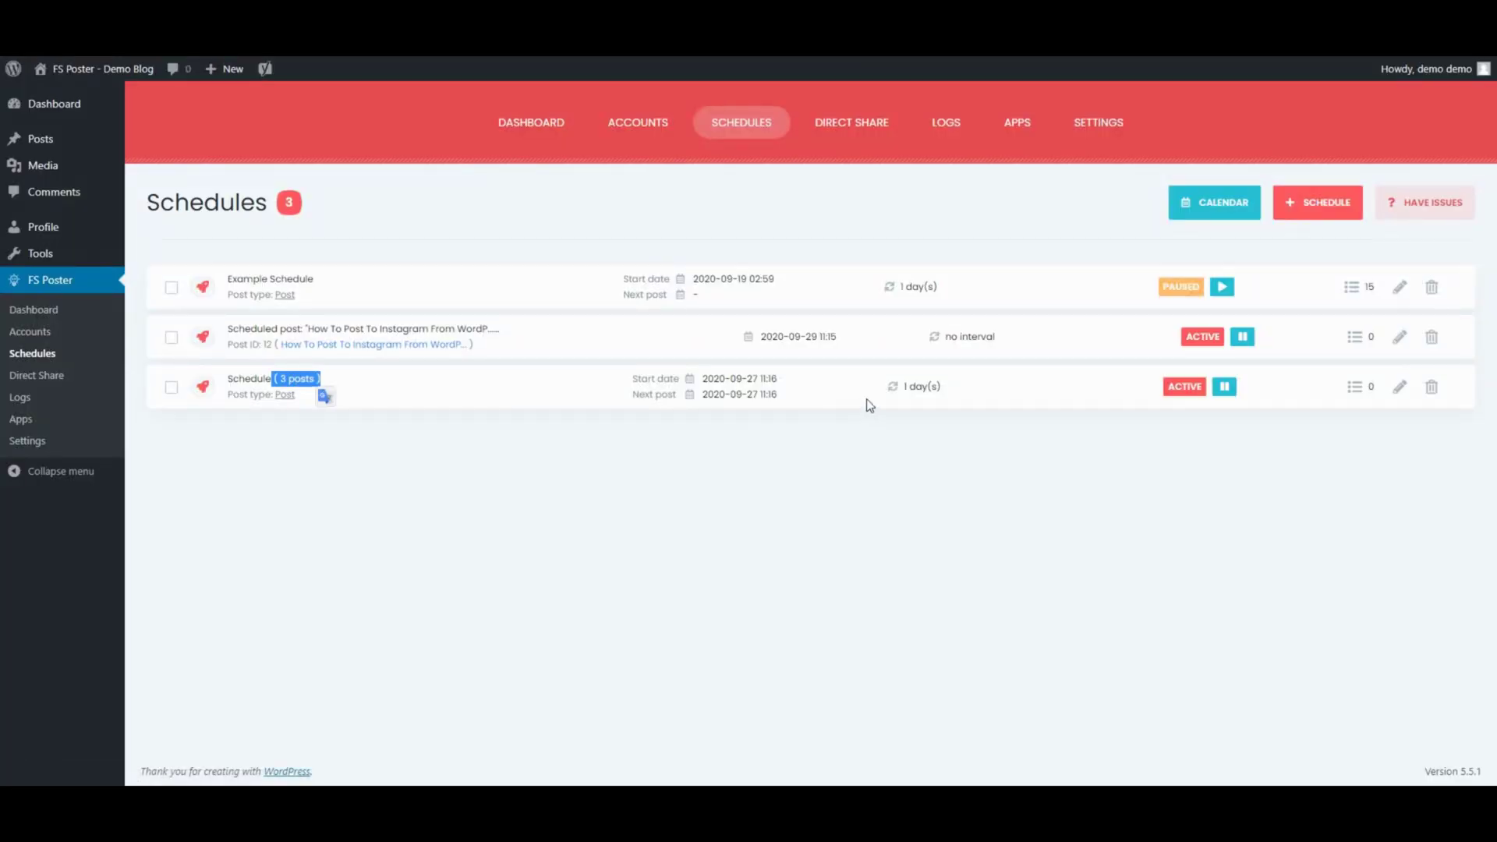
pyautogui.moveTo(912, 386); pyautogui.dragTo(941, 387)
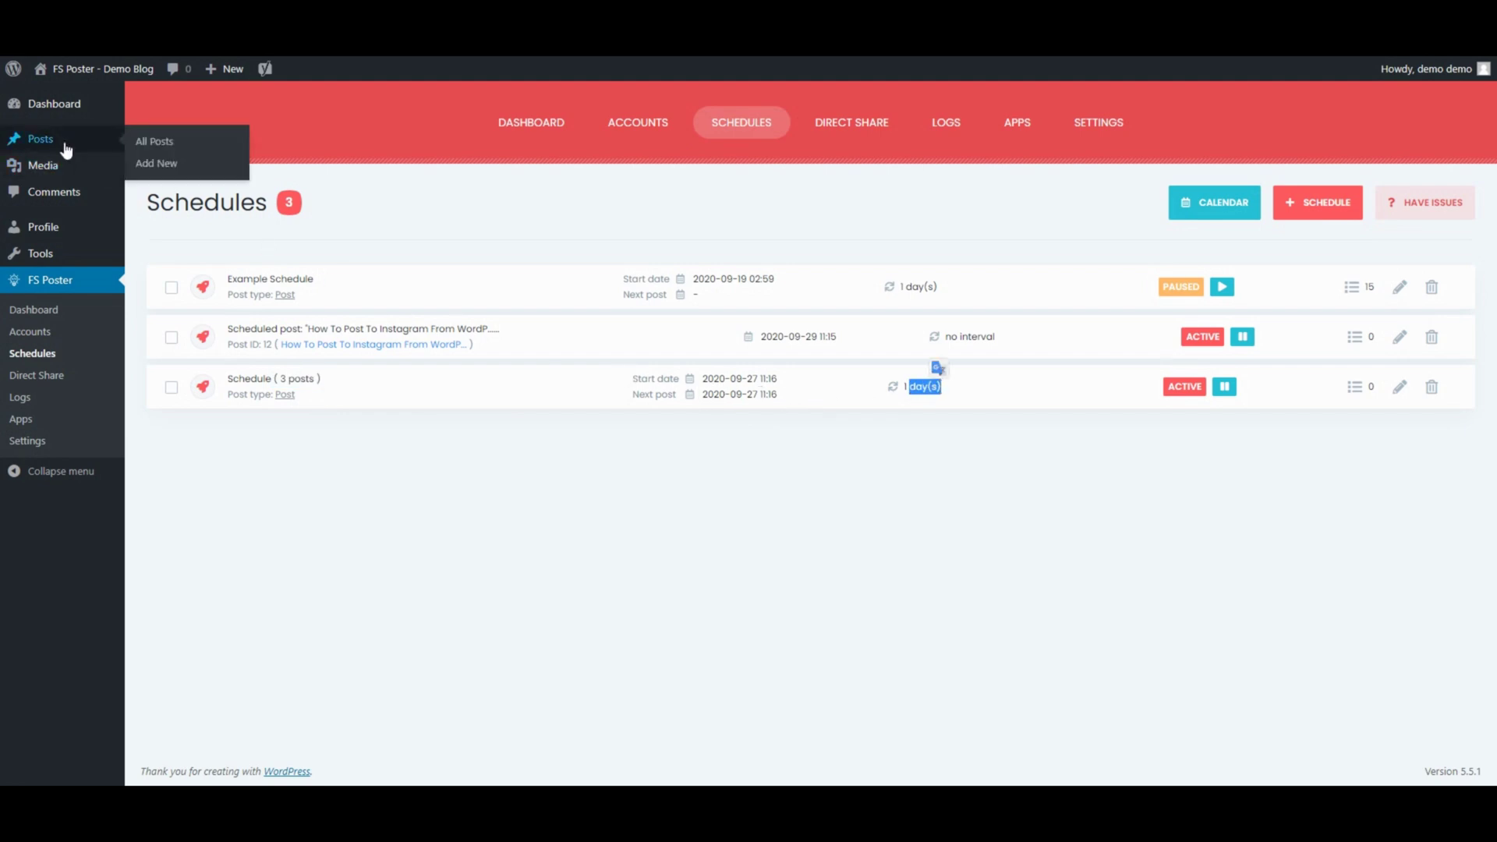
# Step: Bulk-schedule the LinkedIn, Instagram and Facebook auto-post images, starting on the 28th
pyautogui.moveTo(44, 165)
pyautogui.click(63, 173)
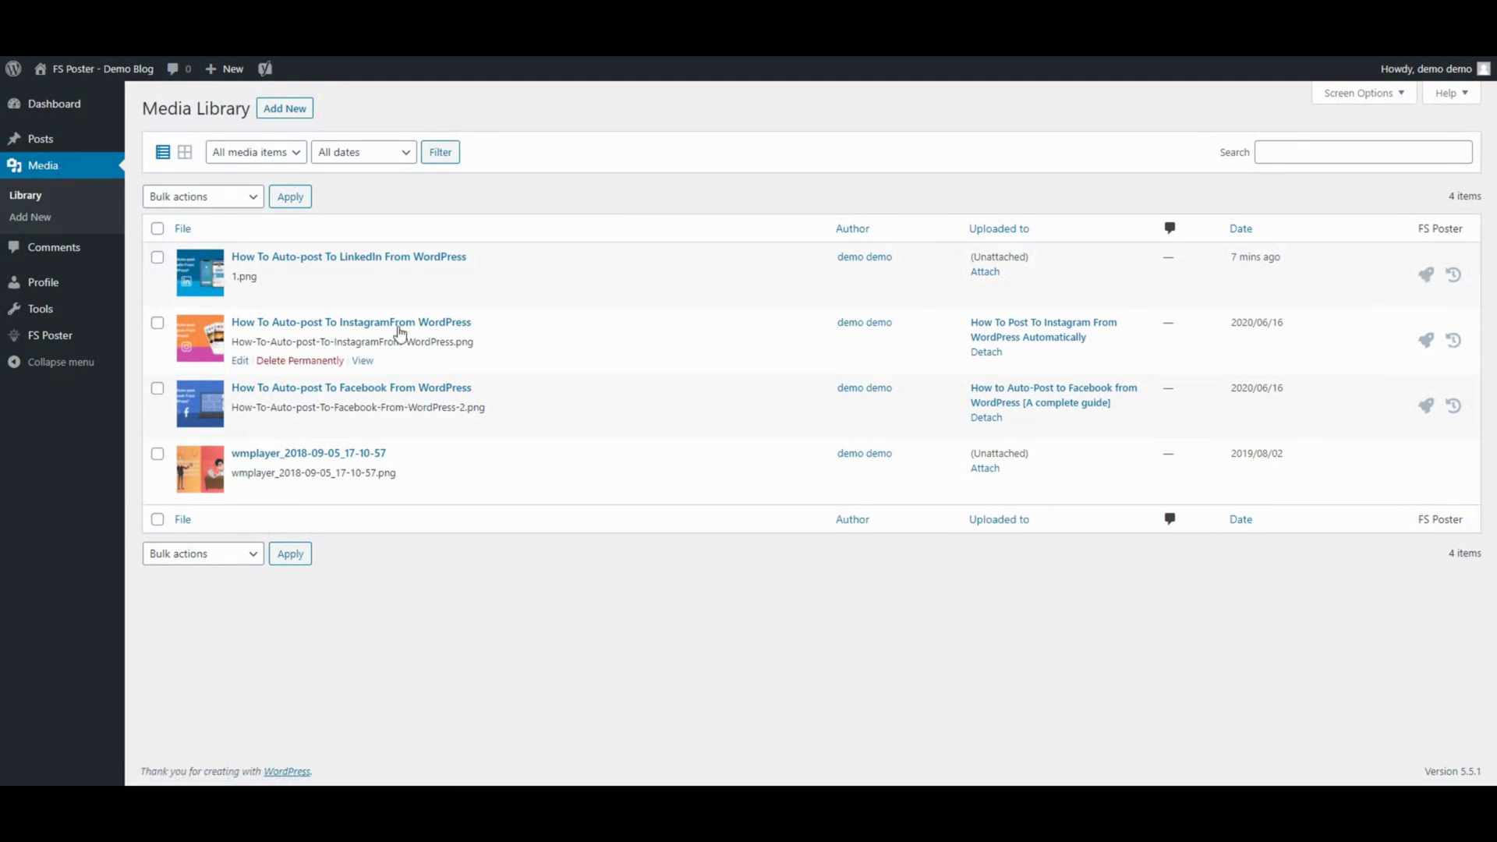
pyautogui.click(157, 257)
pyautogui.click(157, 323)
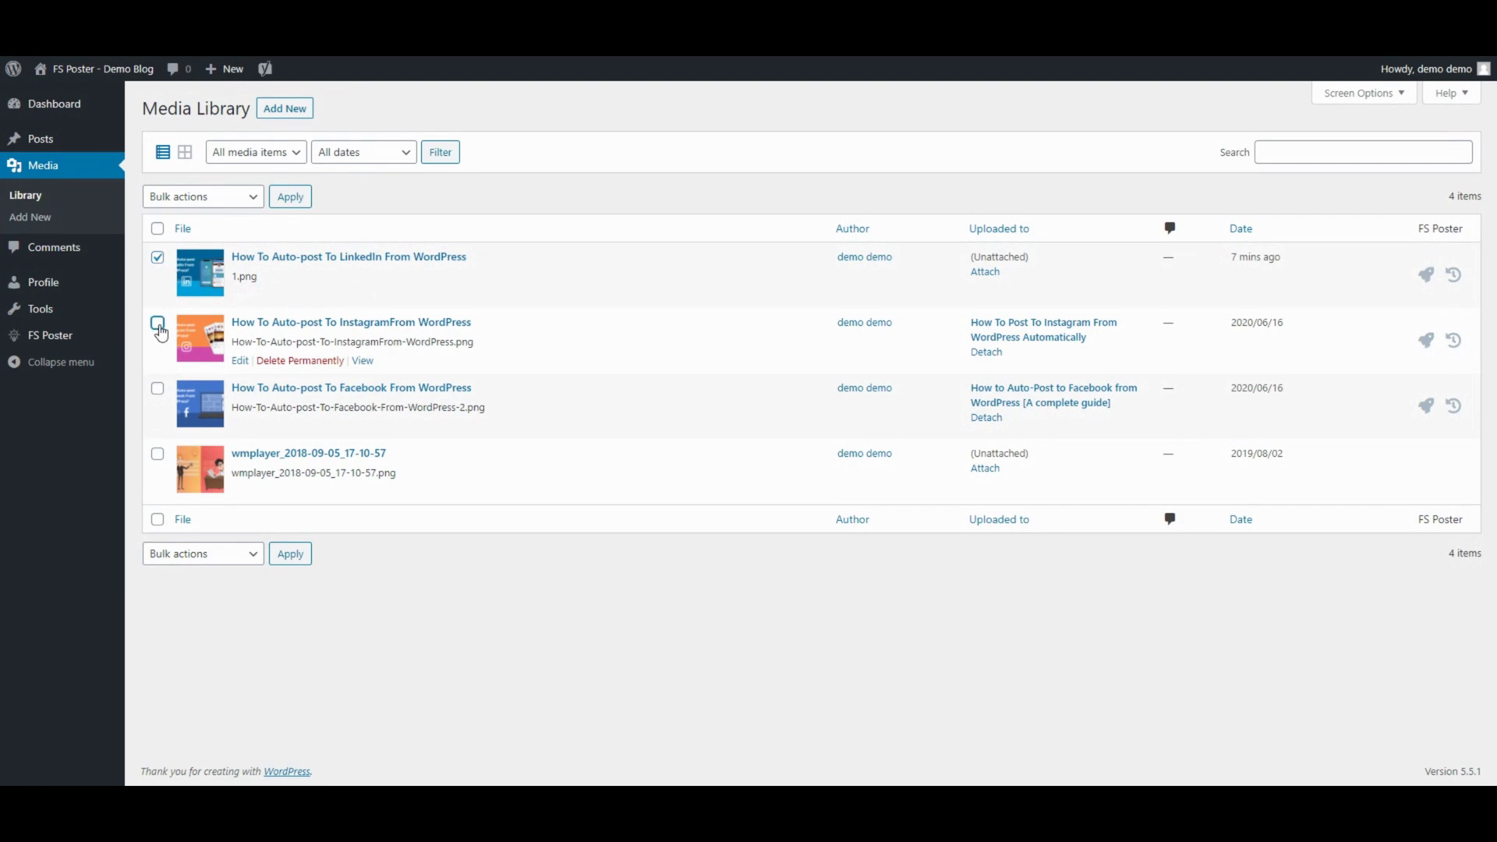
pyautogui.click(157, 388)
pyautogui.click(239, 197)
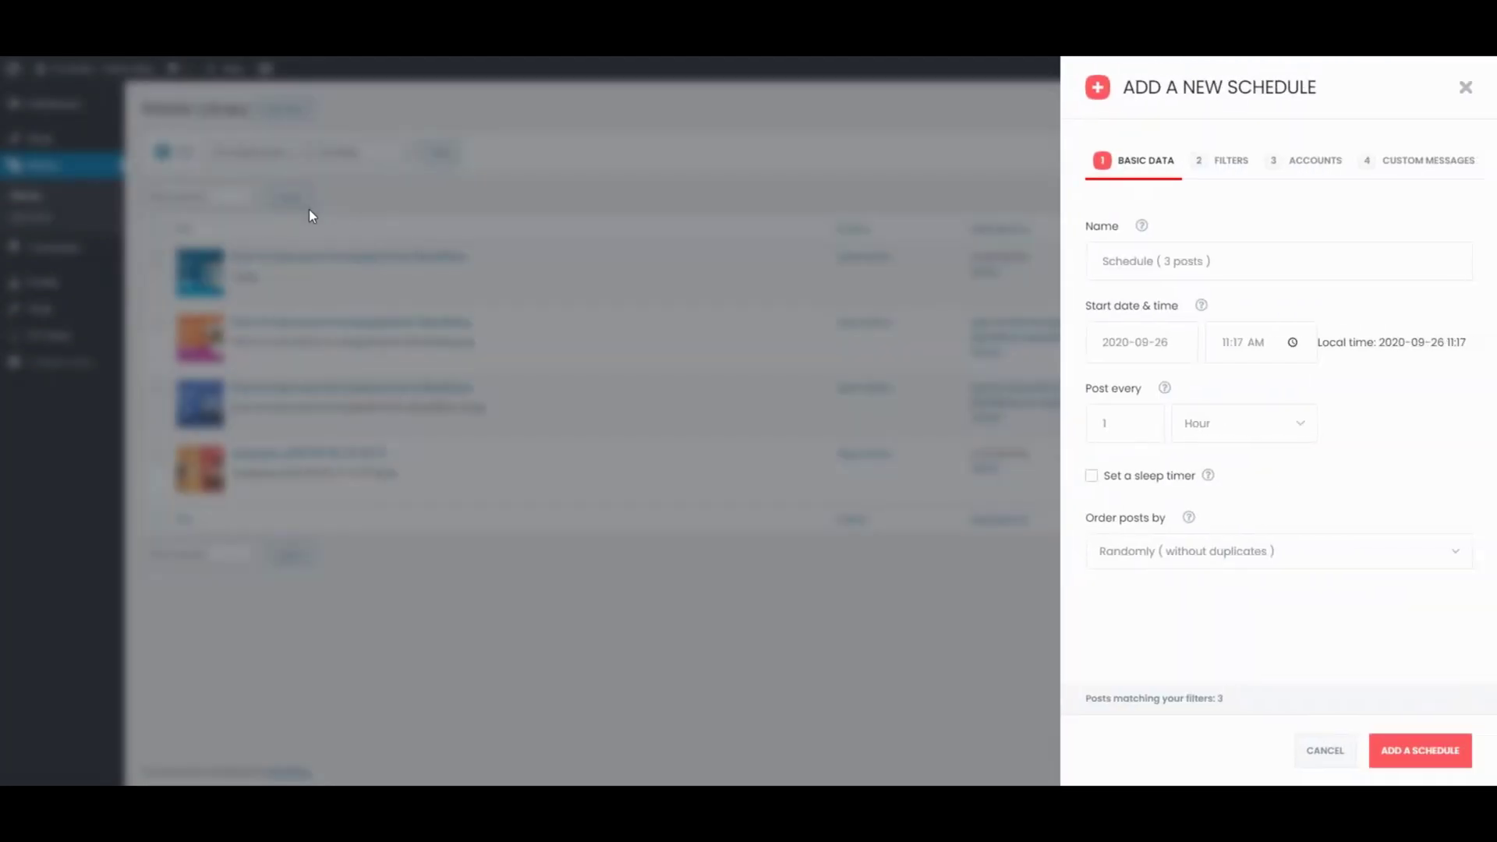
pyautogui.click(1164, 341)
pyautogui.click(1130, 513)
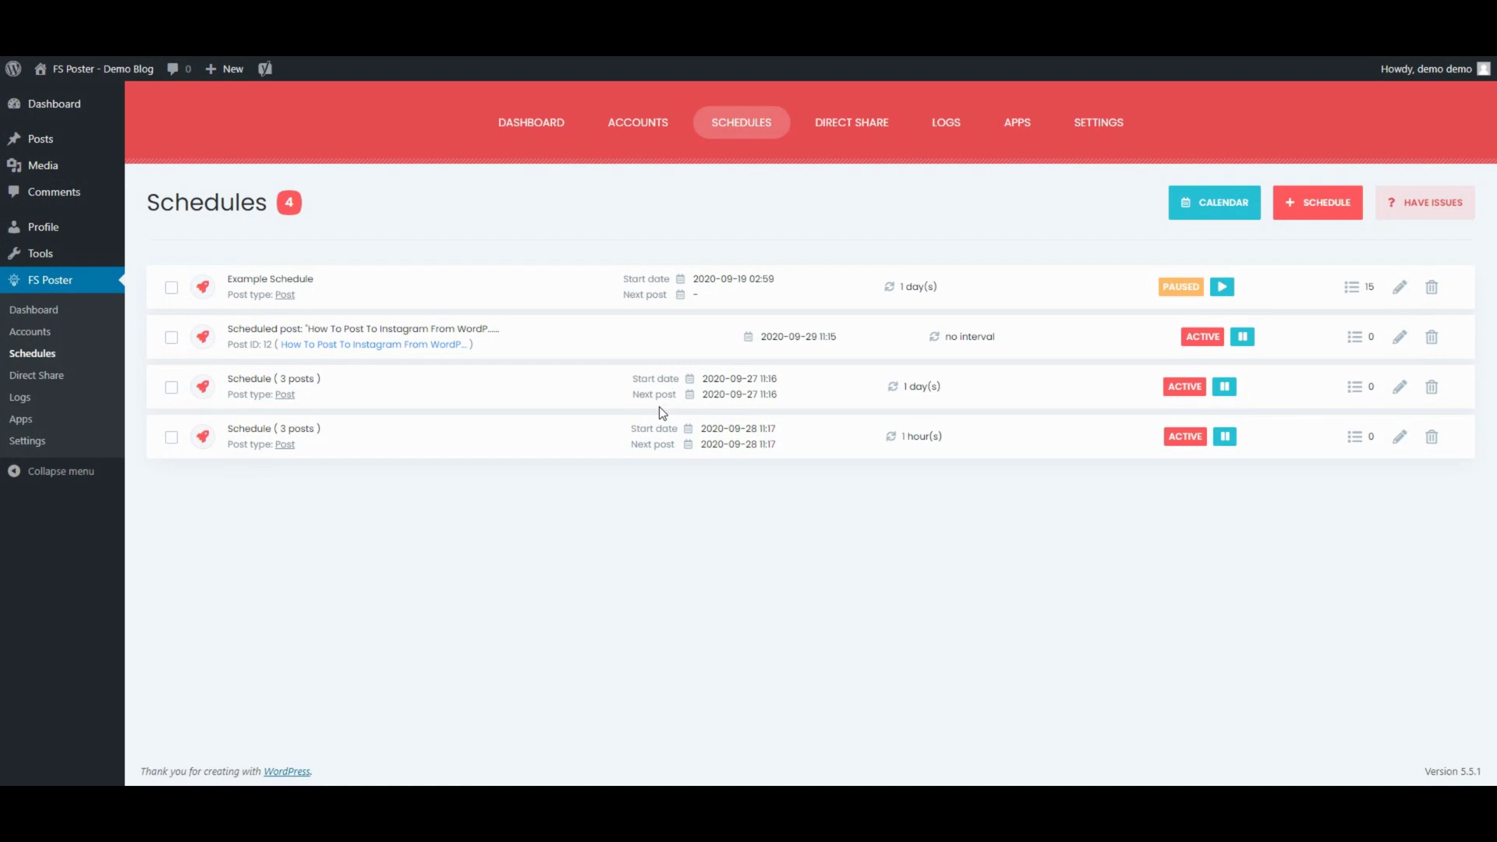
# Step: Start a new schedule with a September 27 start date
pyautogui.click(1335, 206)
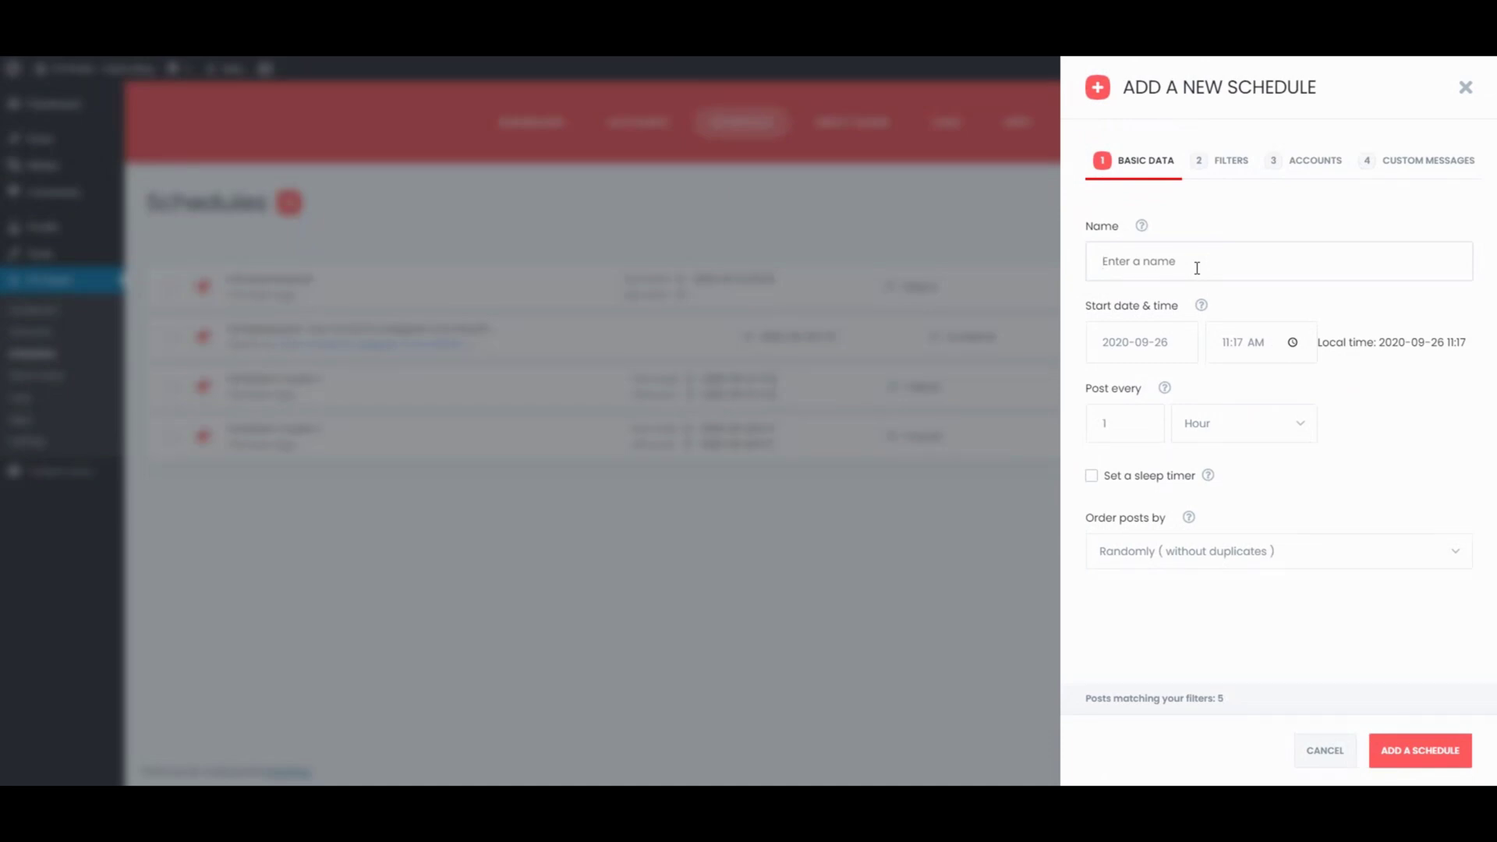
pyautogui.write('My posts')
pyautogui.click(1163, 342)
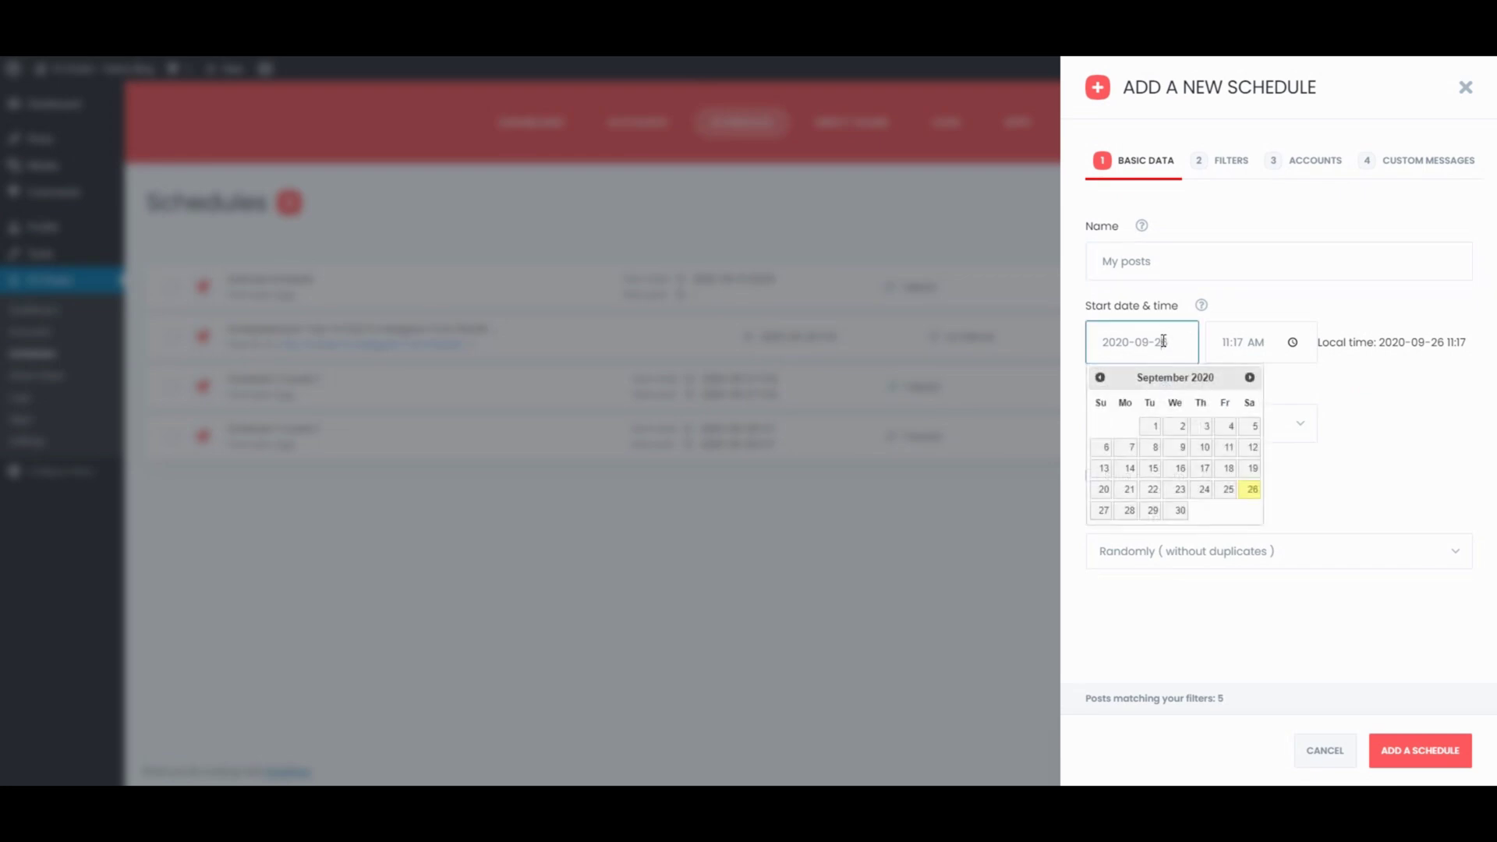
pyautogui.click(1103, 510)
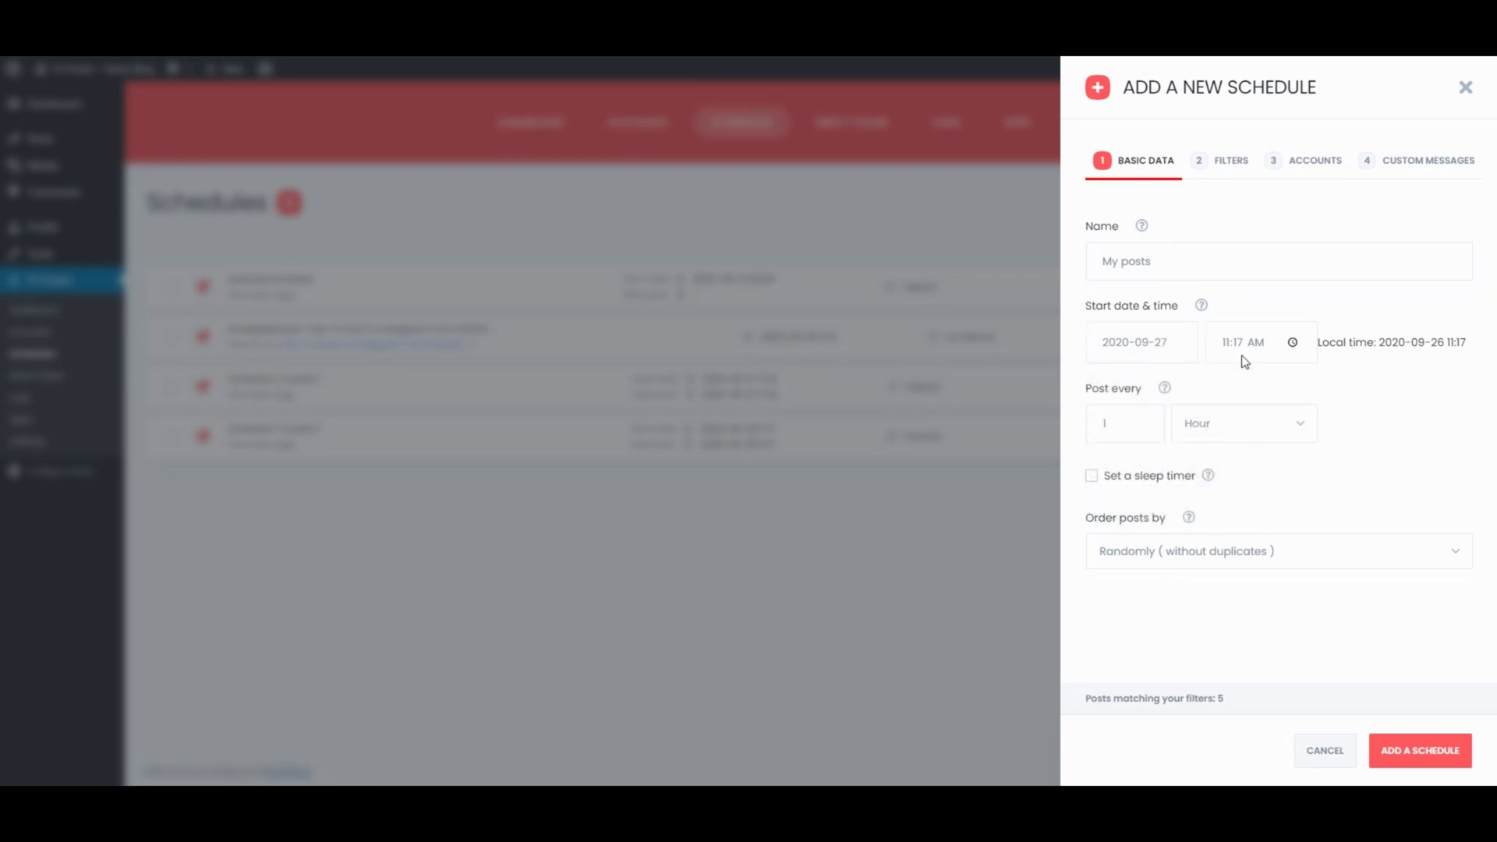
# Step: Post once a day in random order without duplicates, leaving the sleep timer off
pyautogui.click(1195, 432)
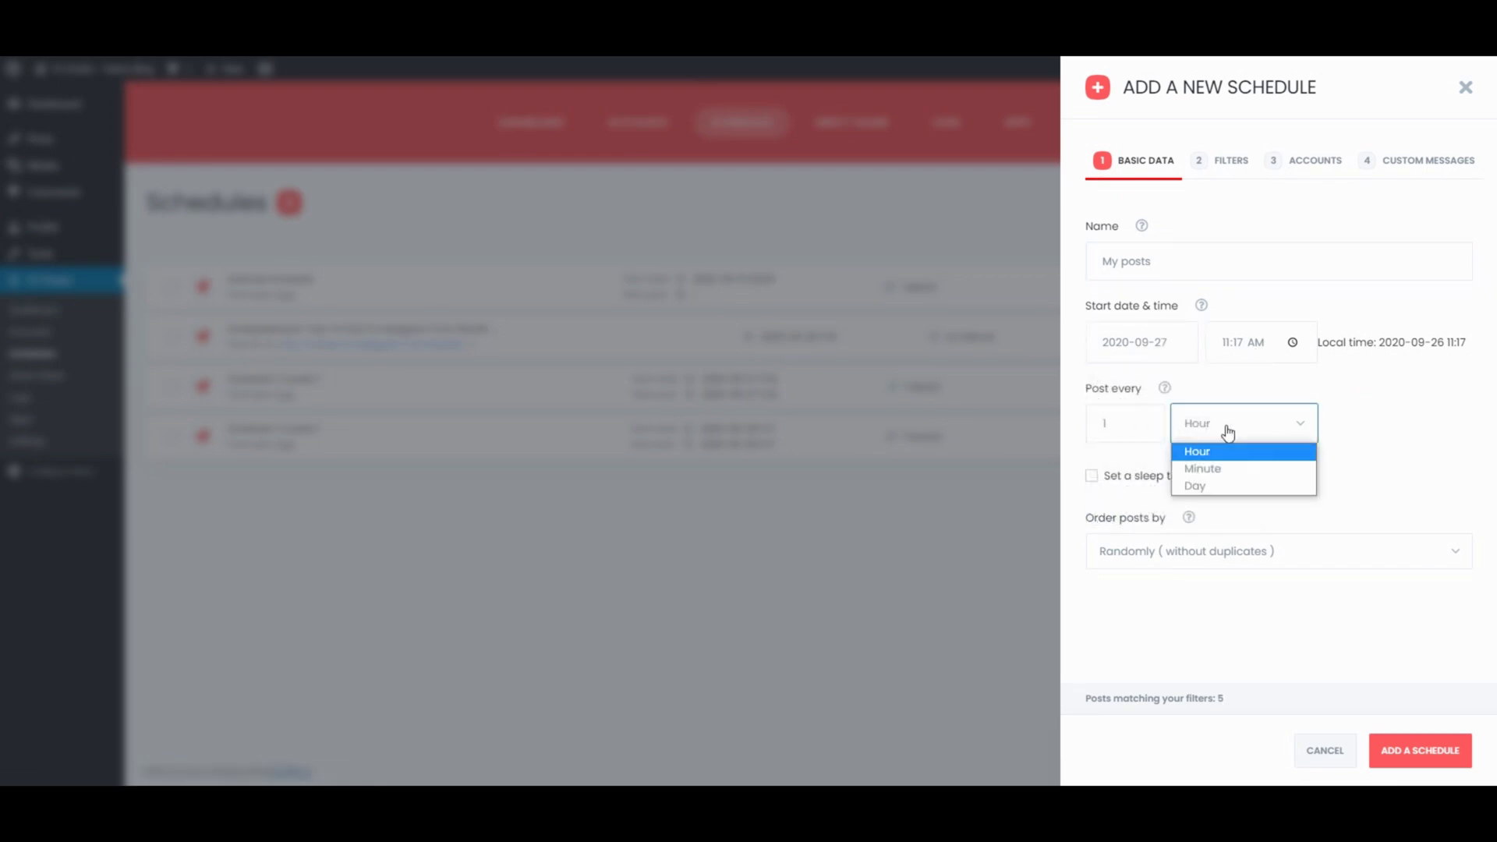
pyautogui.click(1223, 484)
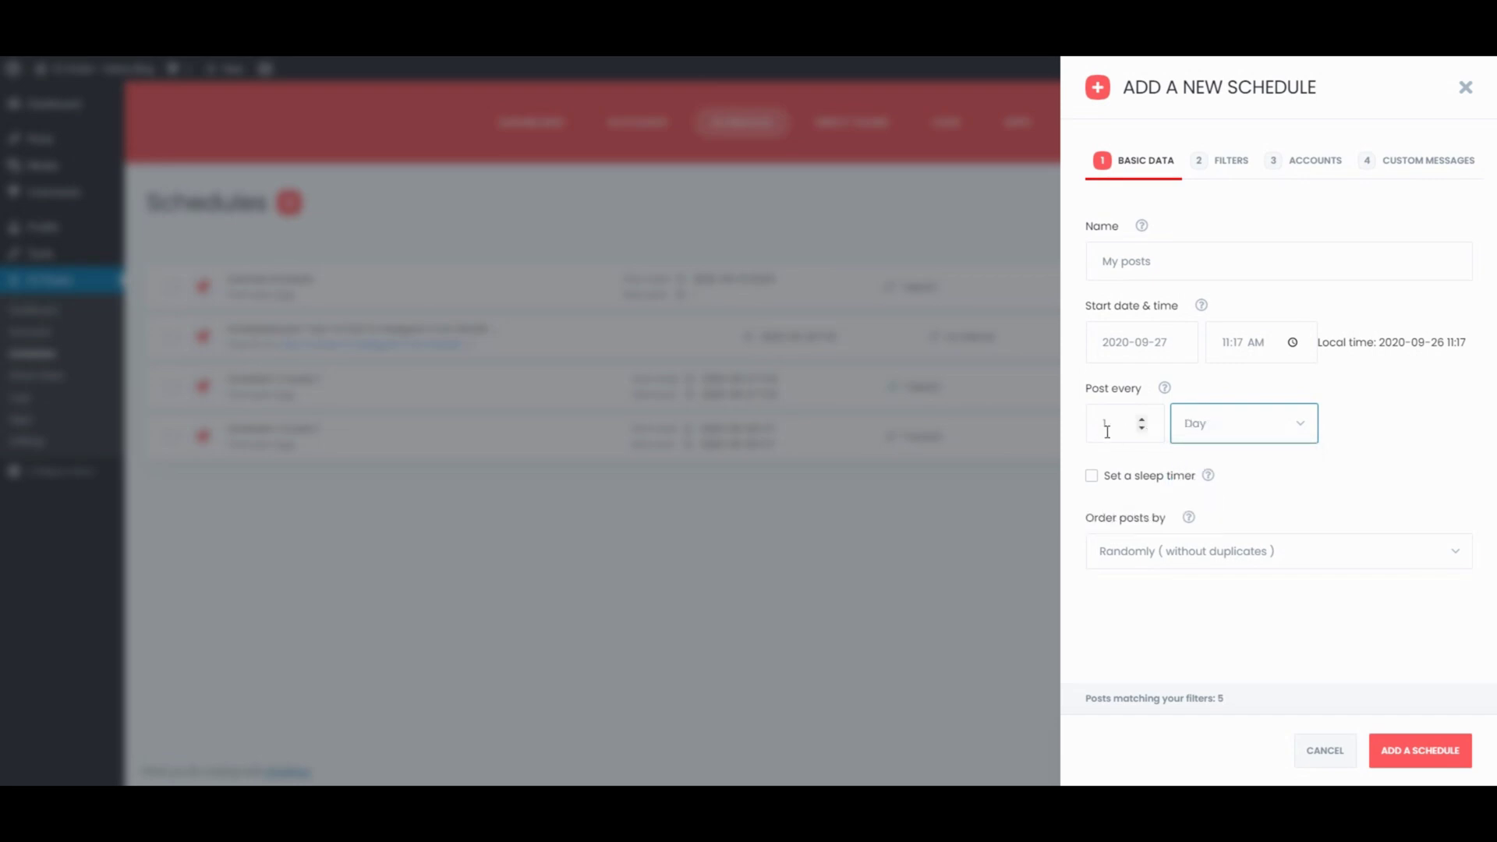
pyautogui.click(1098, 481)
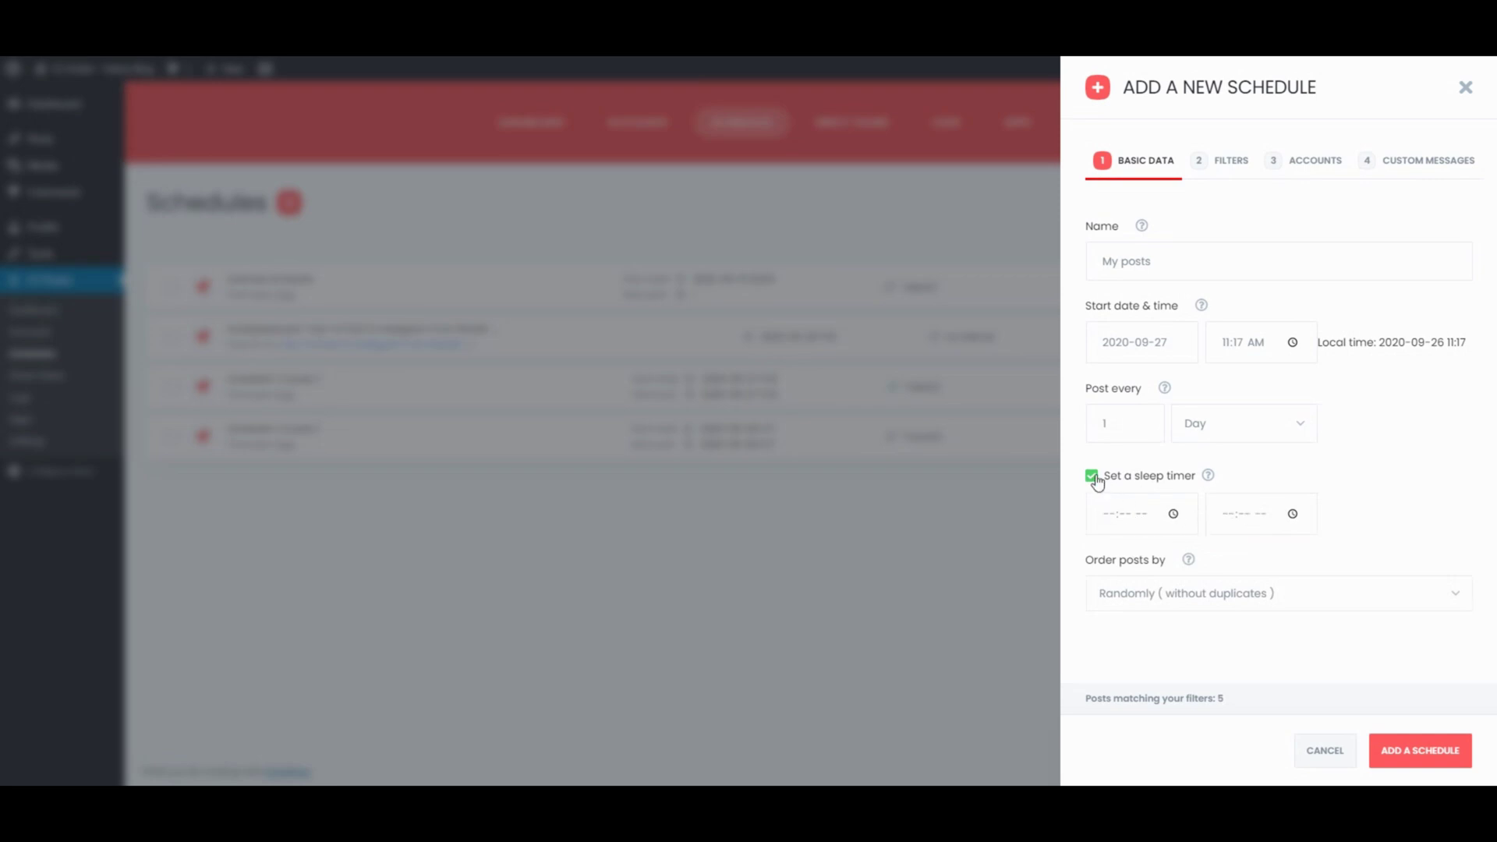
pyautogui.click(1095, 478)
pyautogui.click(1170, 552)
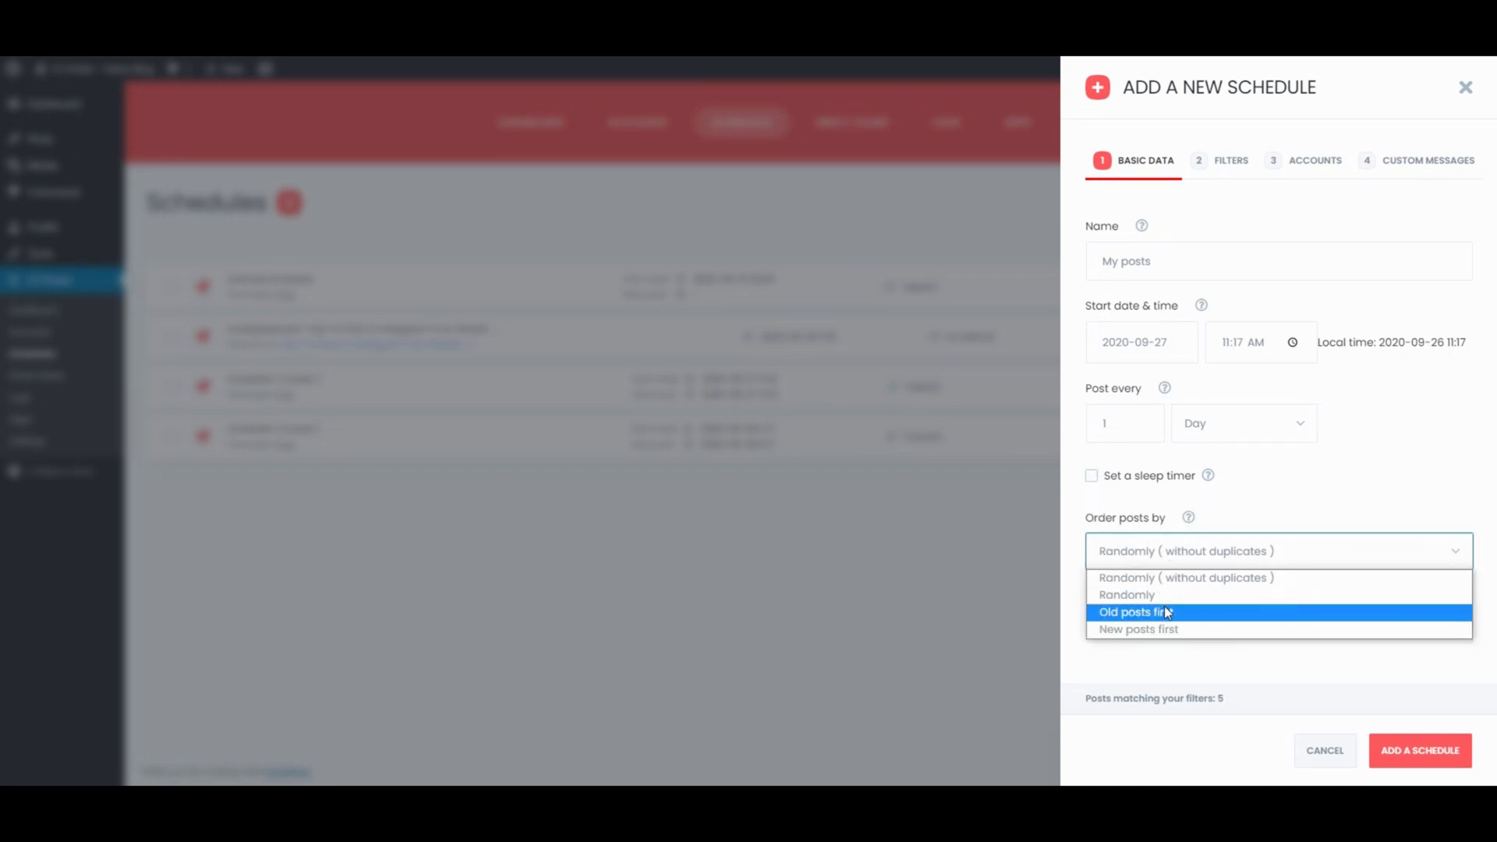
pyautogui.click(1176, 594)
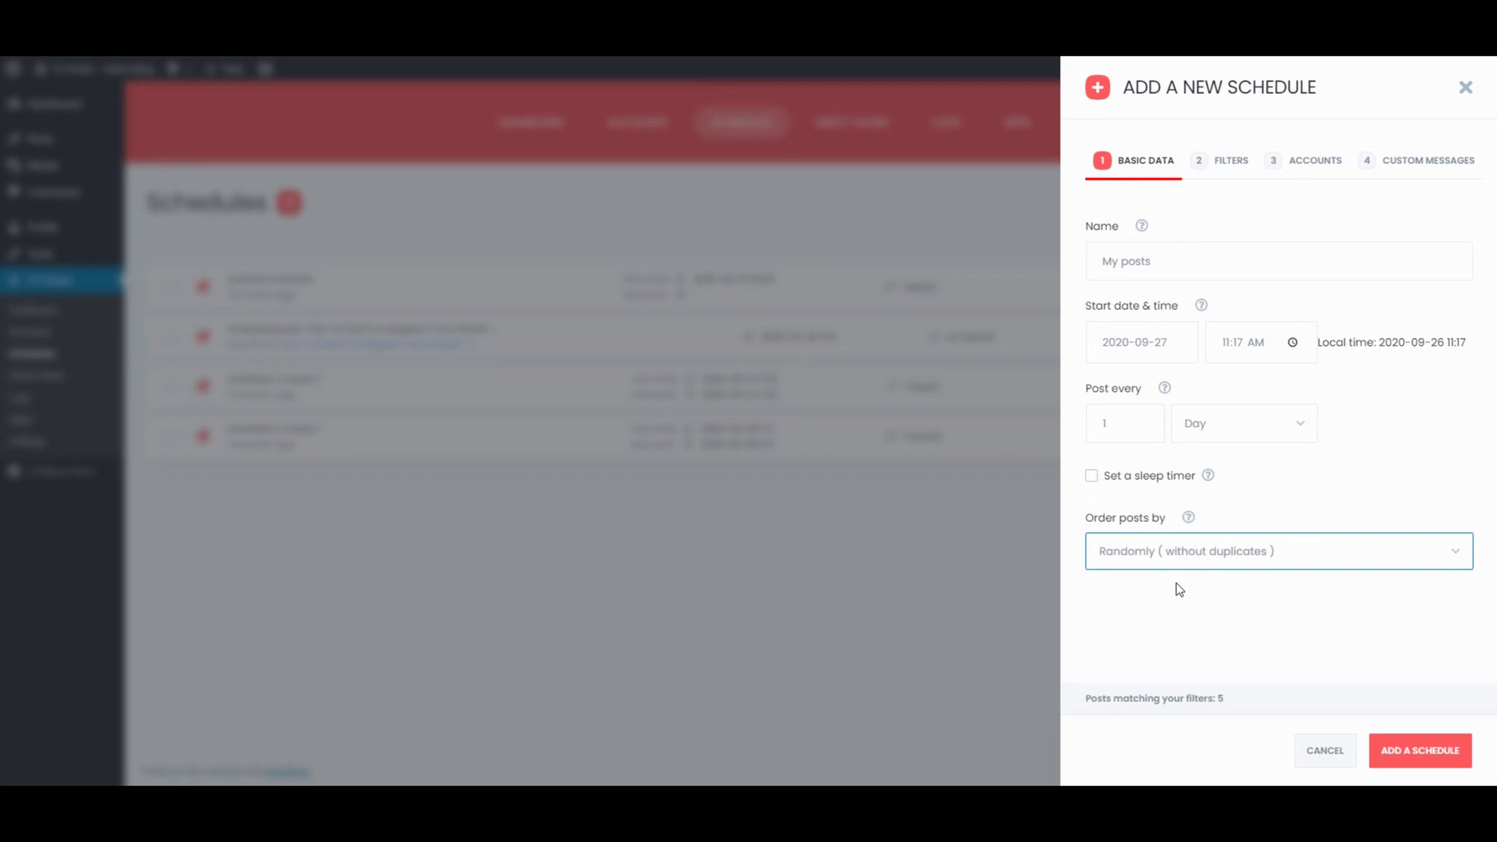
# Step: Keep the filters at All times and post type Post, with no category filter
pyautogui.click(1233, 163)
pyautogui.click(1163, 260)
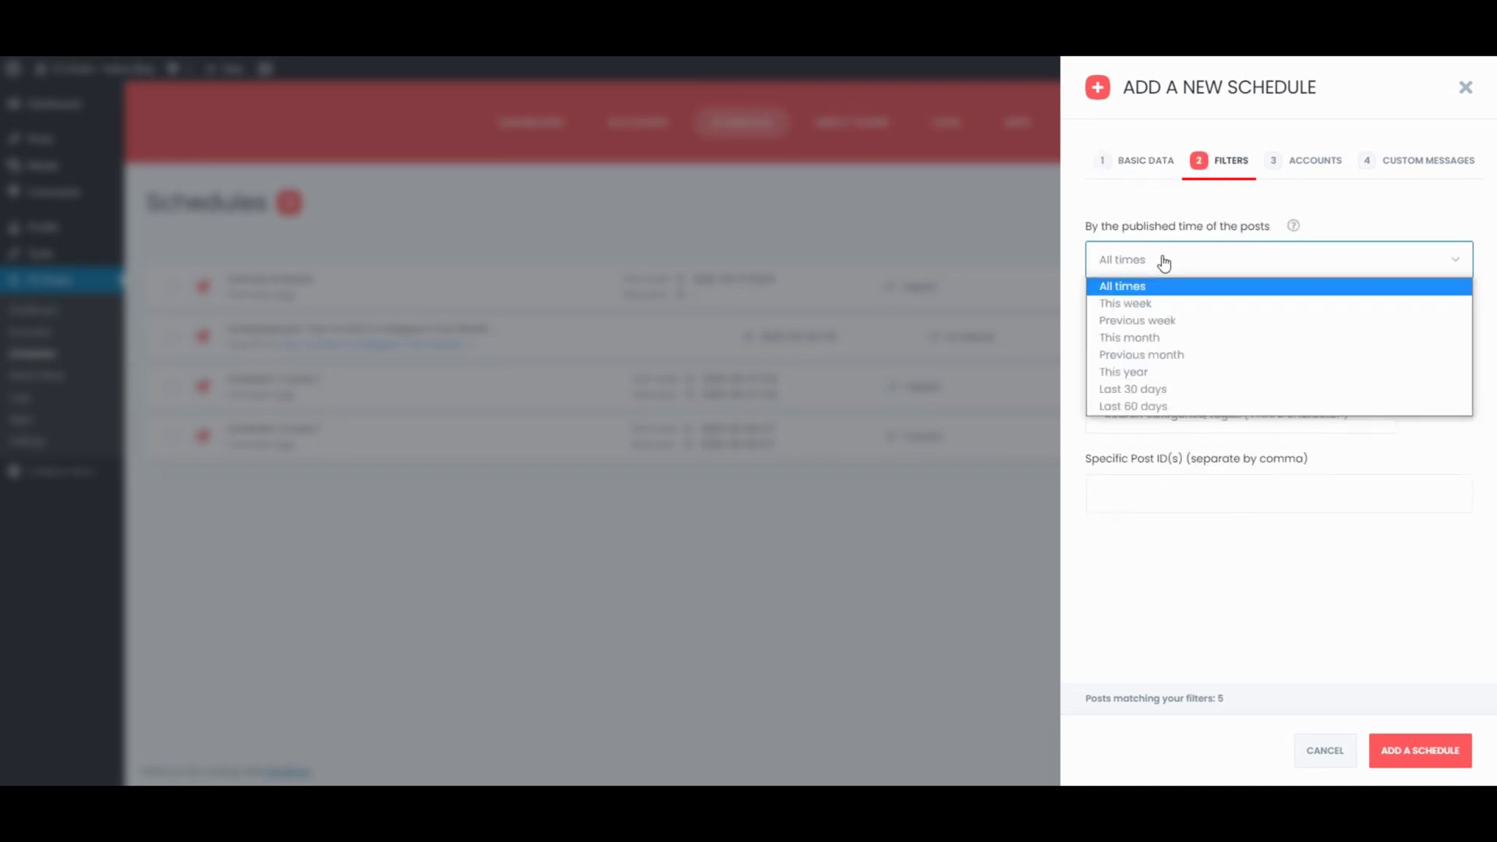
pyautogui.click(1163, 260)
pyautogui.click(1157, 339)
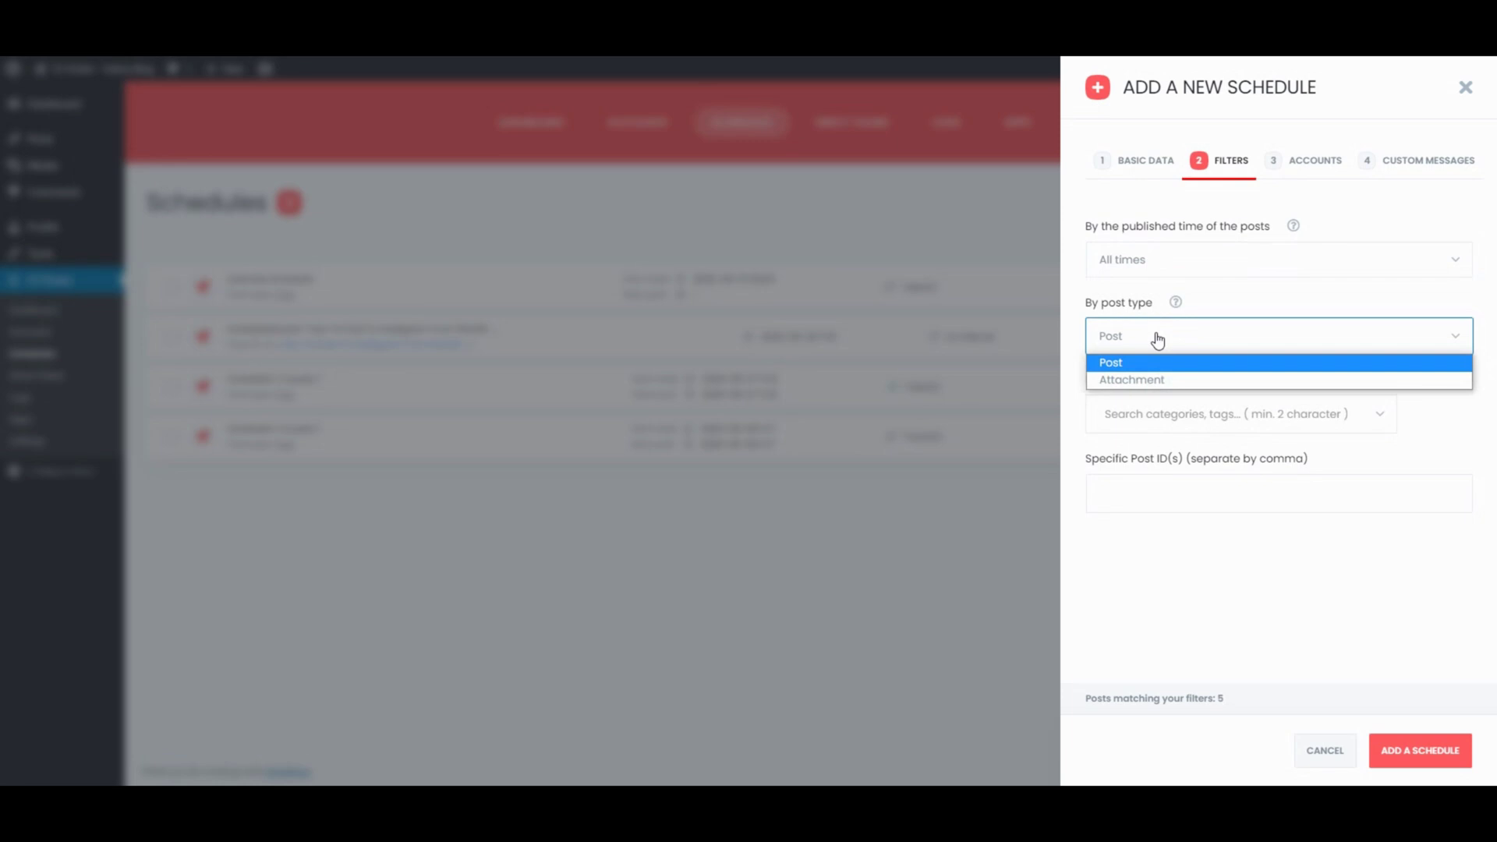
pyautogui.click(1157, 338)
pyautogui.click(1187, 416)
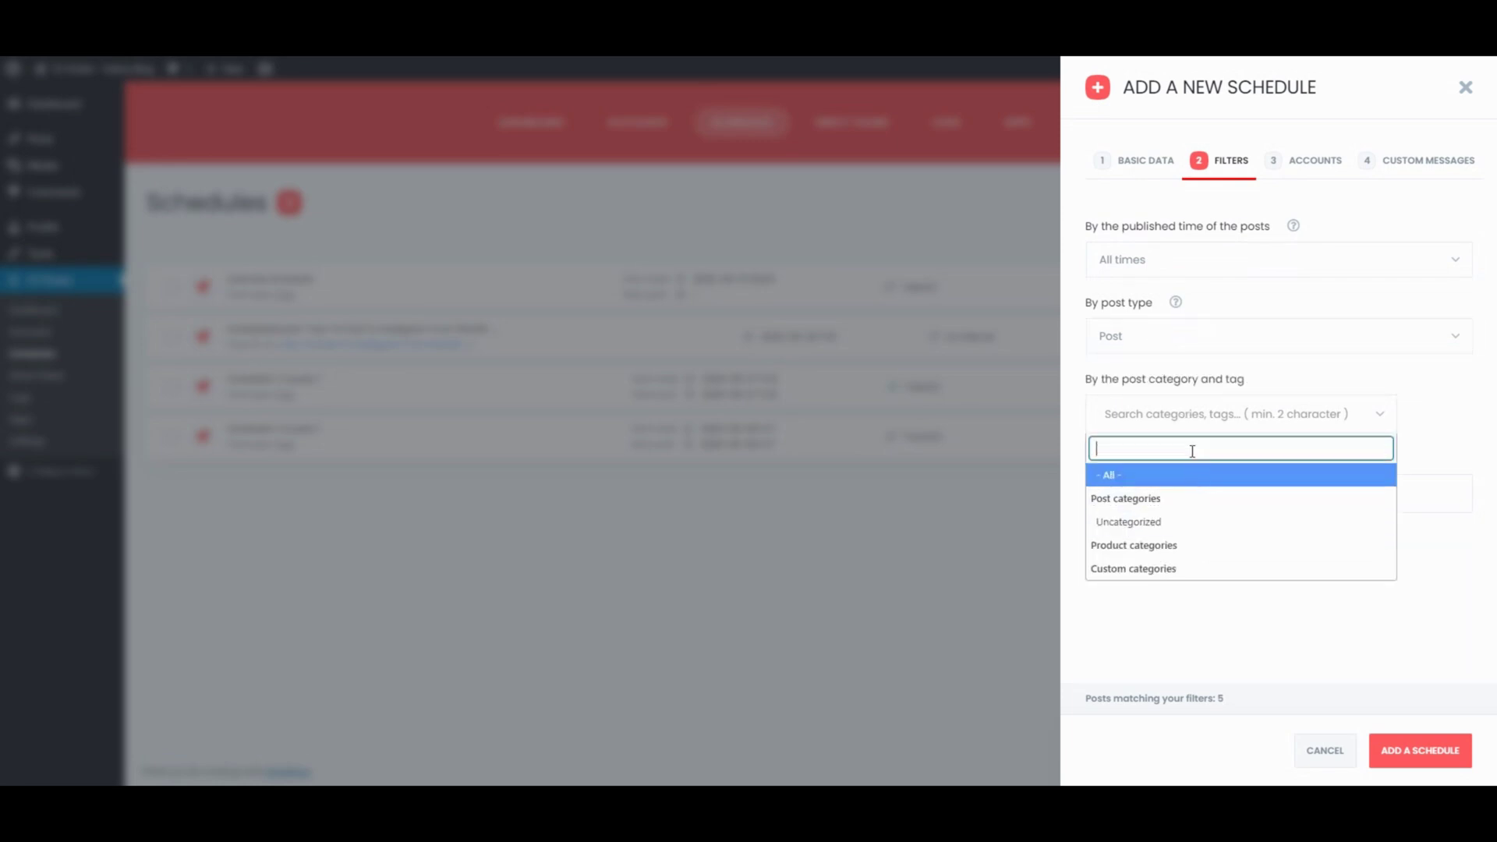
pyautogui.click(1191, 420)
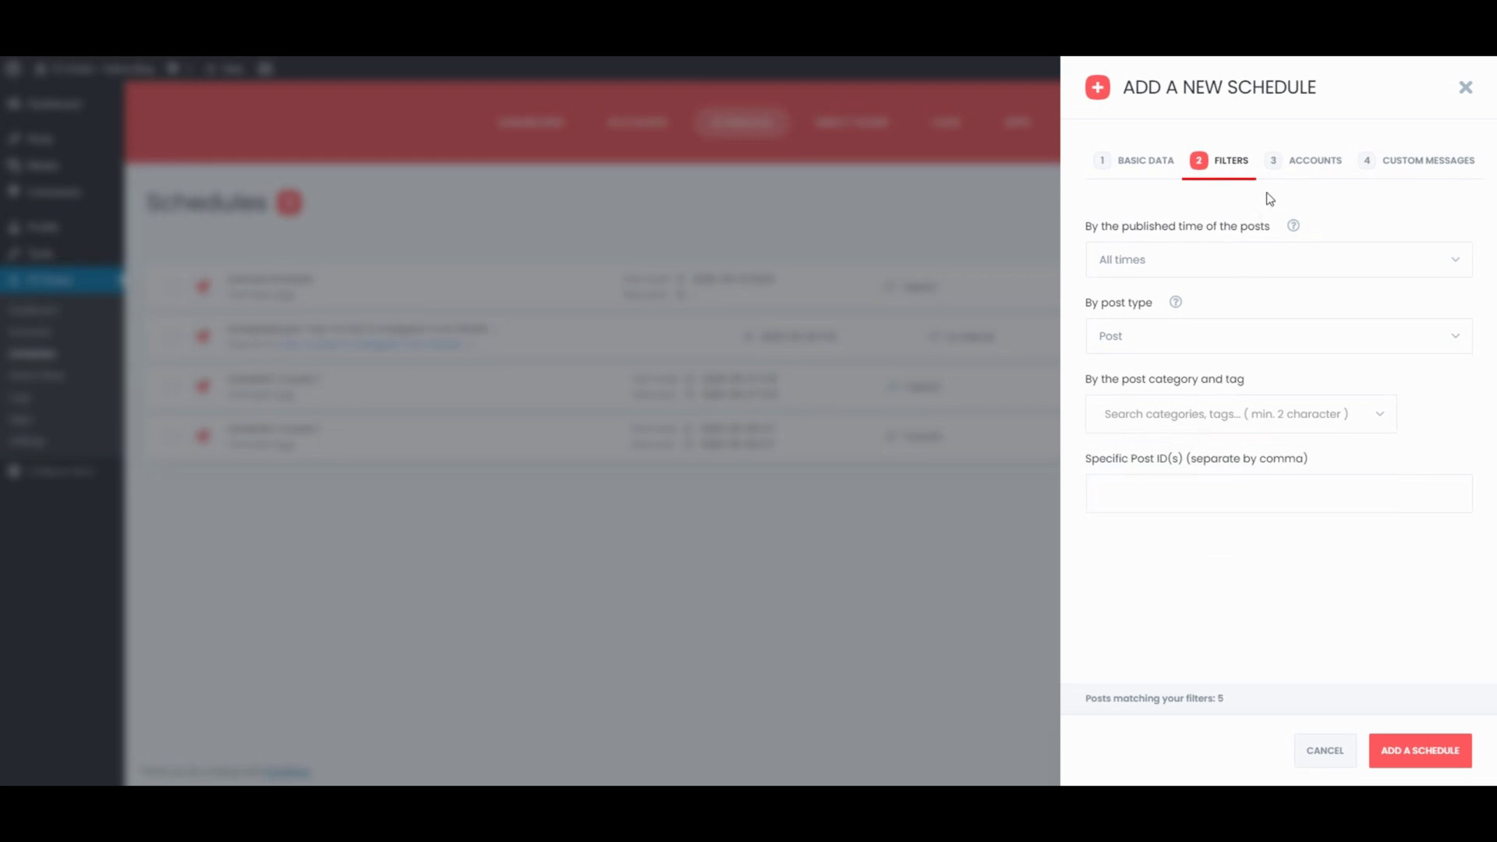
pyautogui.click(1315, 162)
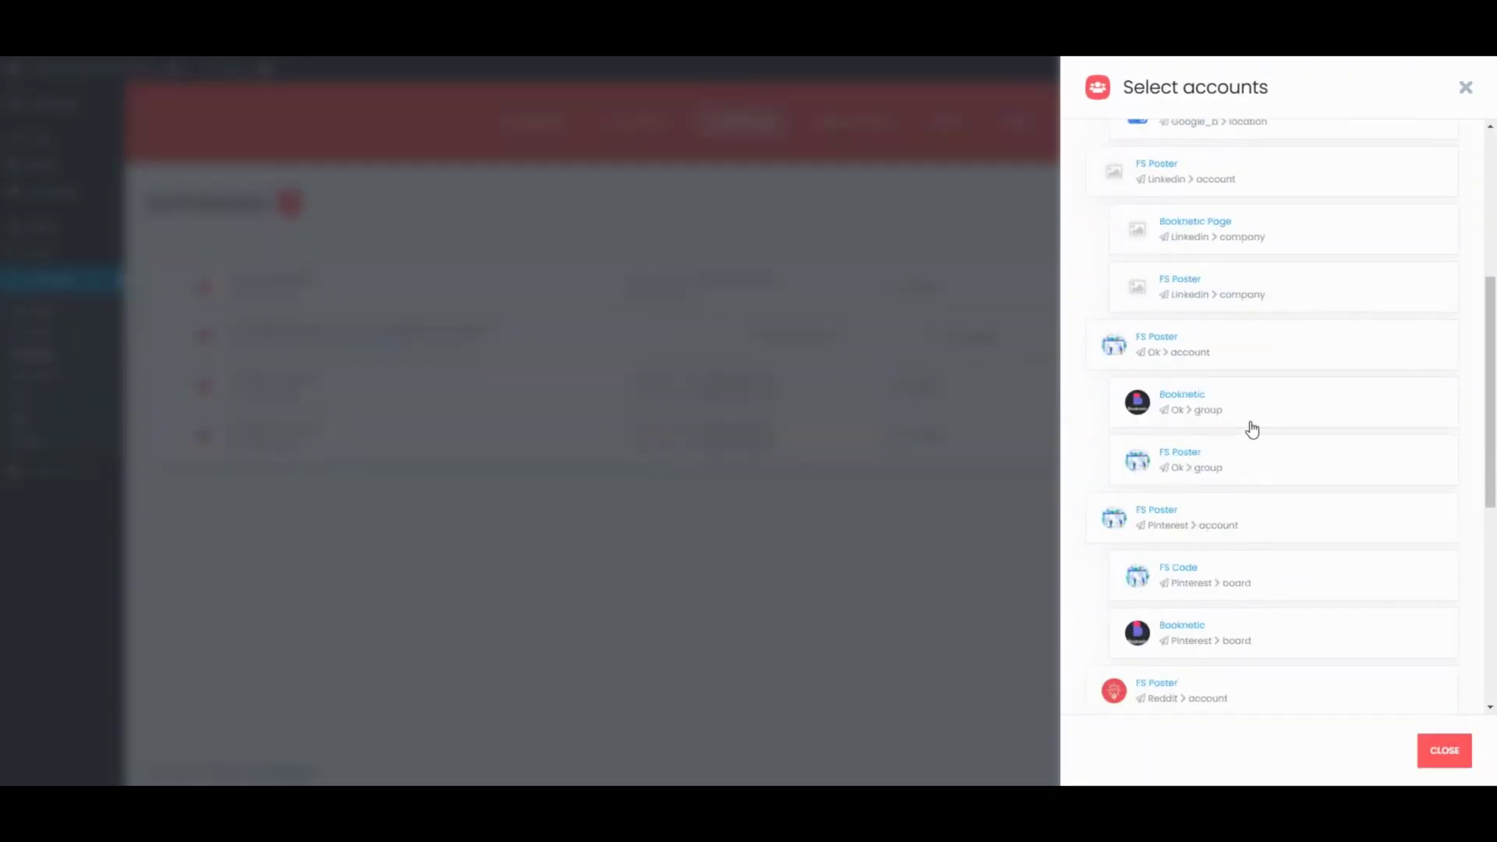
pyautogui.scroll(-2, 1250, 429)
# Step: Remove the FS Poster Vk group, leaving FS Code Page and FsPosterSubreddit
pyautogui.click(1264, 526)
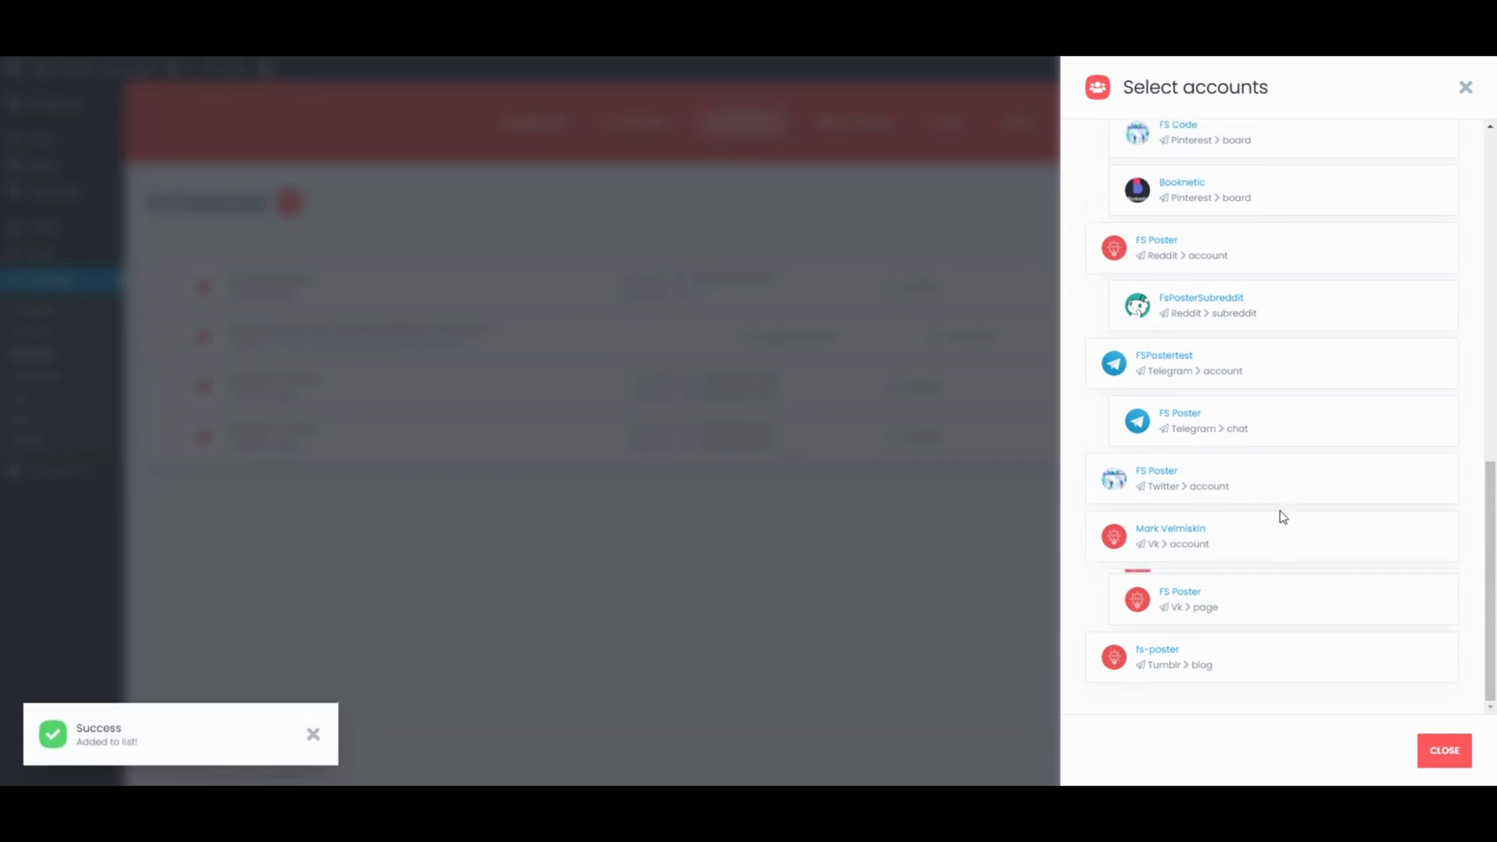
pyautogui.click(1466, 89)
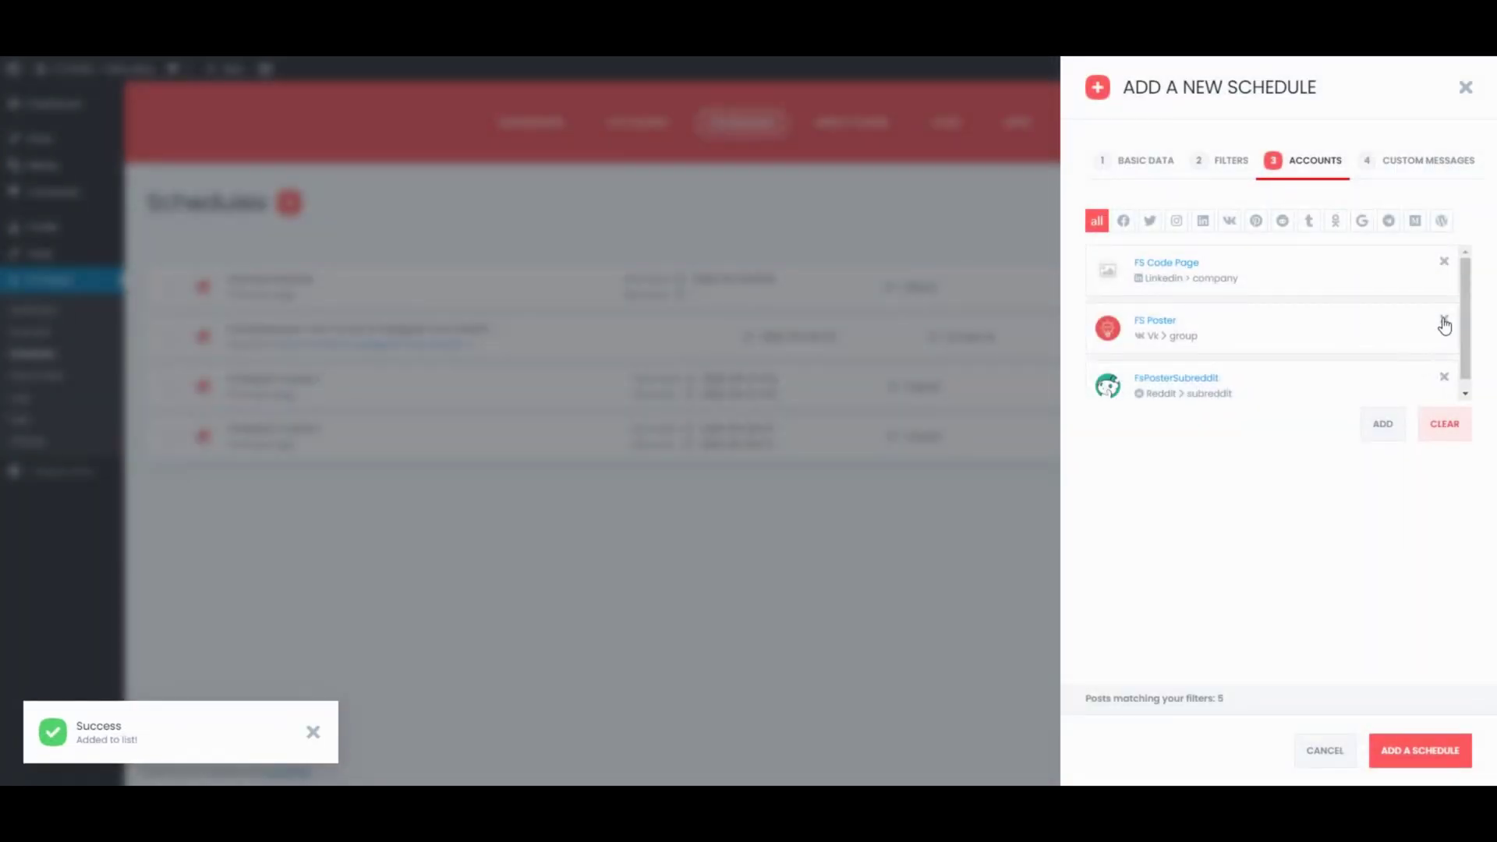
pyautogui.click(1445, 324)
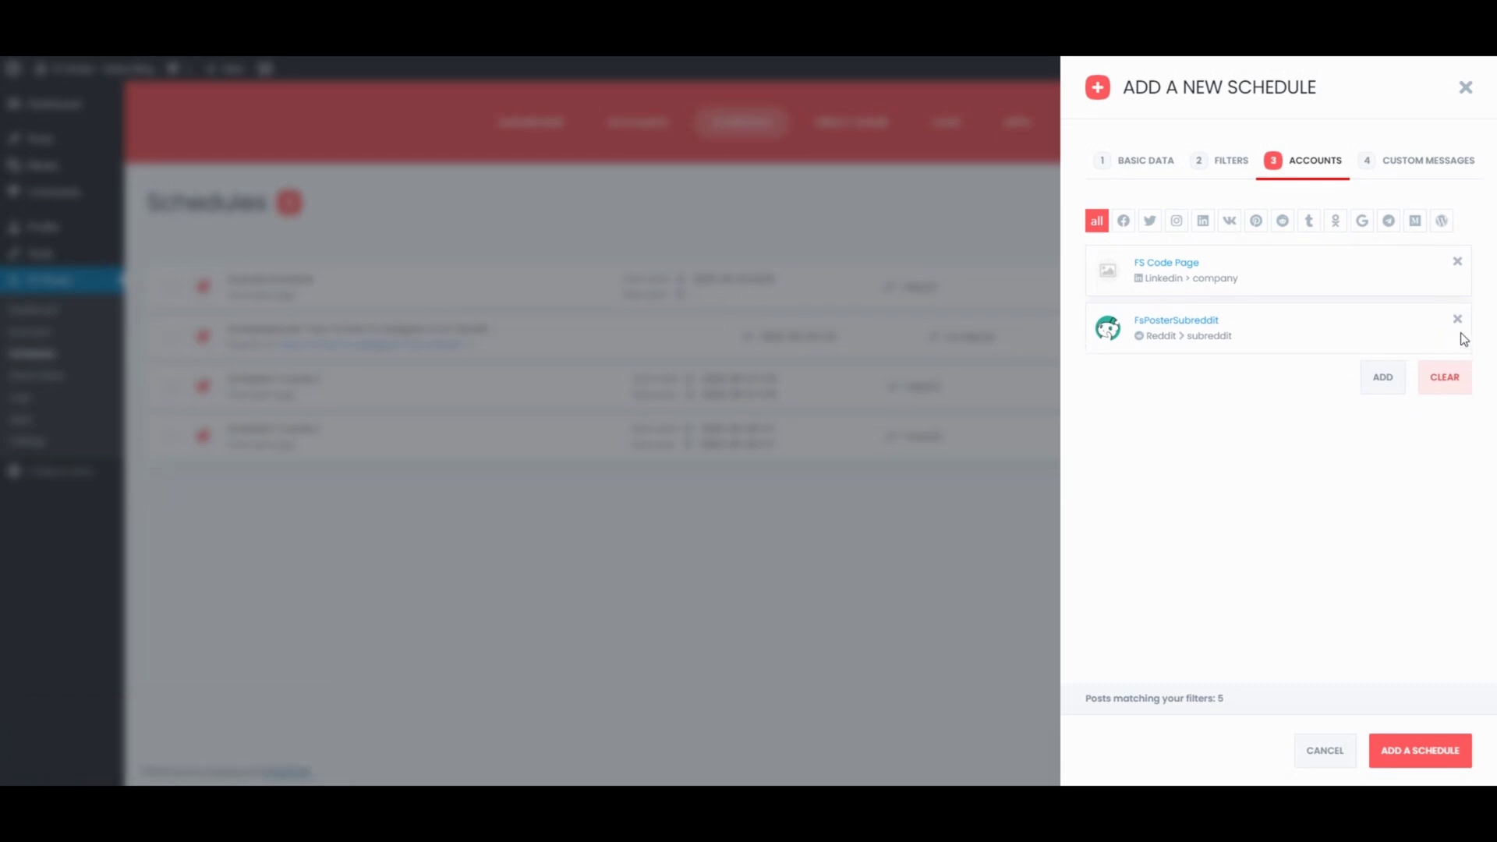
pyautogui.click(1457, 323)
# Step: Set the custom message to '{title} See my new post: {link}' and add the My posts schedule
pyautogui.click(1400, 160)
pyautogui.click(1191, 274)
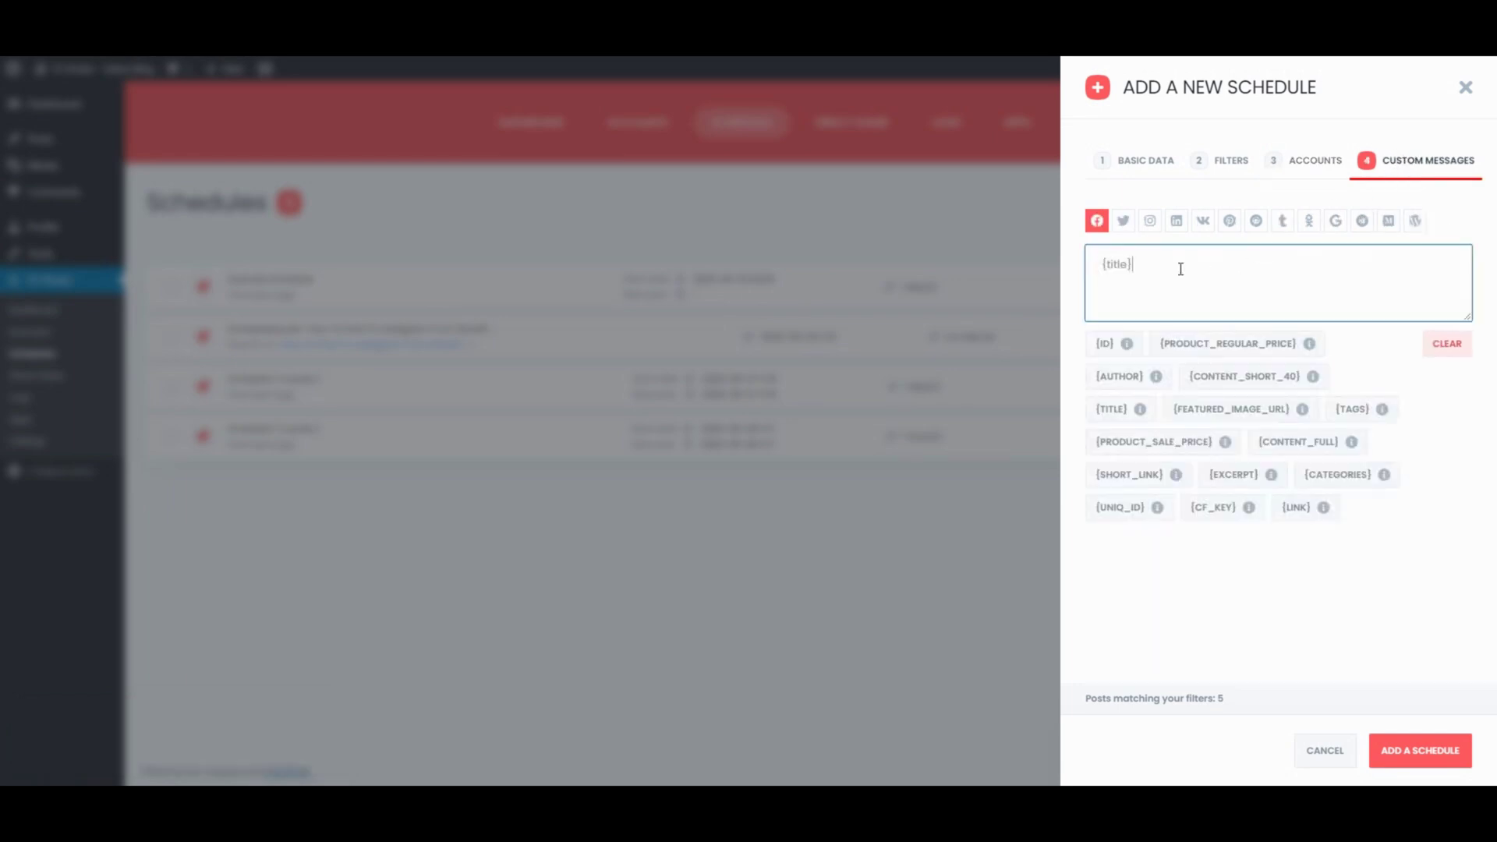
pyautogui.press('Return')
pyautogui.write('ee my new ')
pyautogui.write('post:')
pyautogui.click(1298, 507)
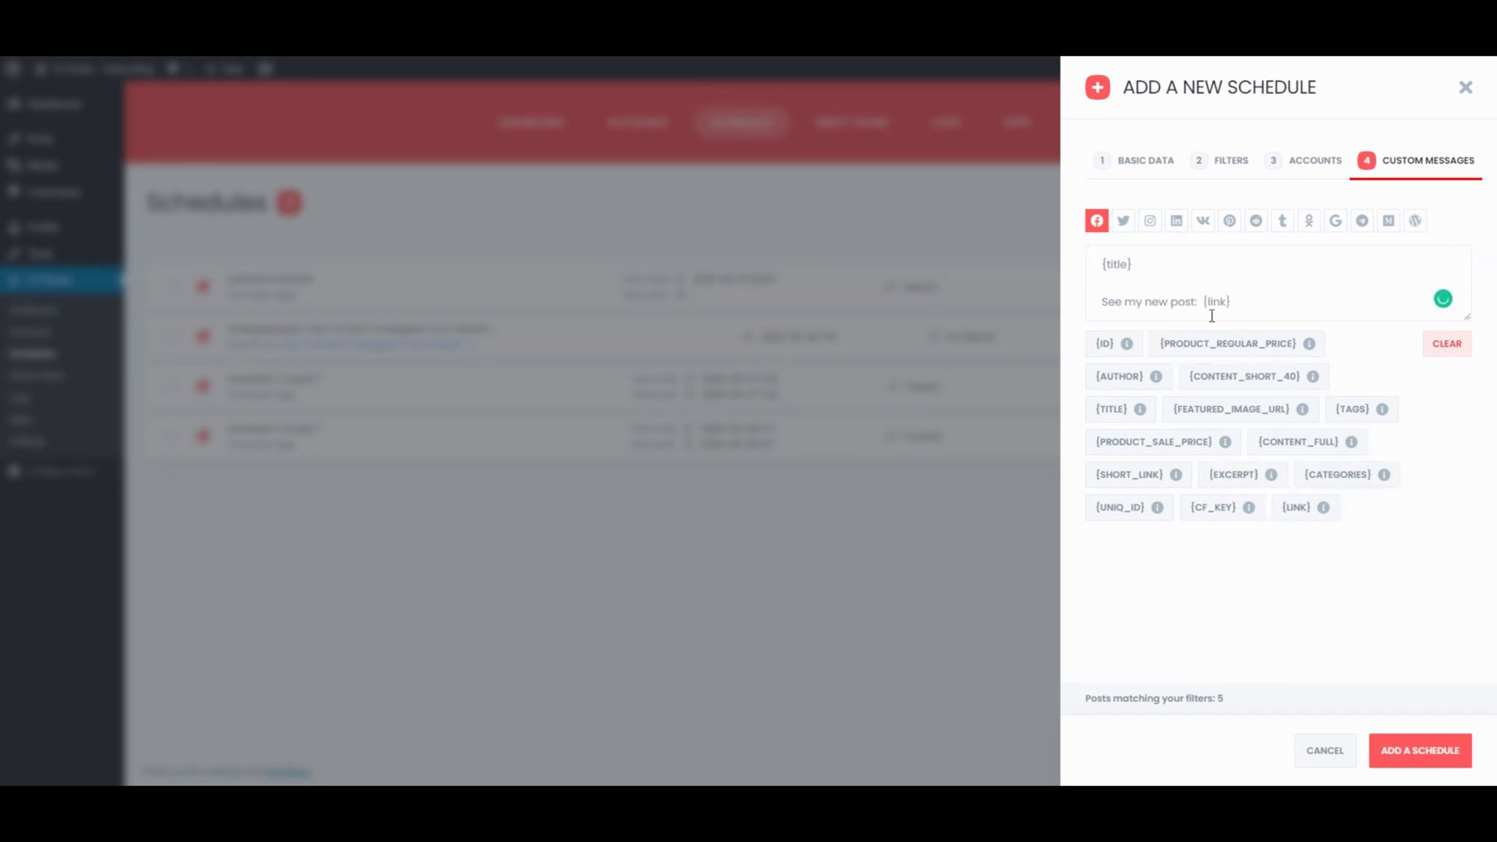
pyautogui.click(1443, 763)
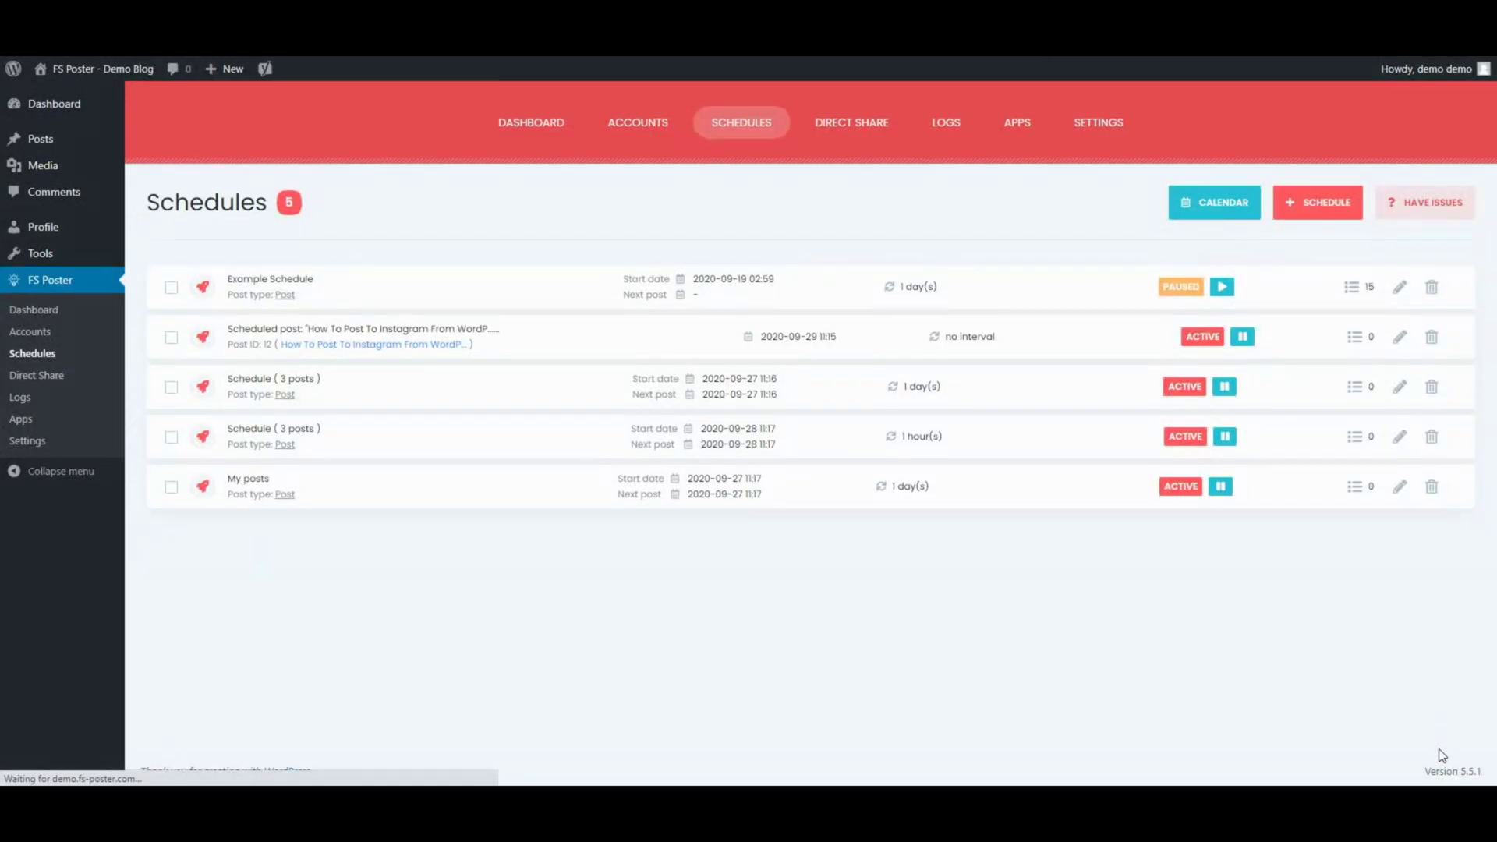
pyautogui.moveTo(239, 483); pyautogui.dragTo(298, 485)
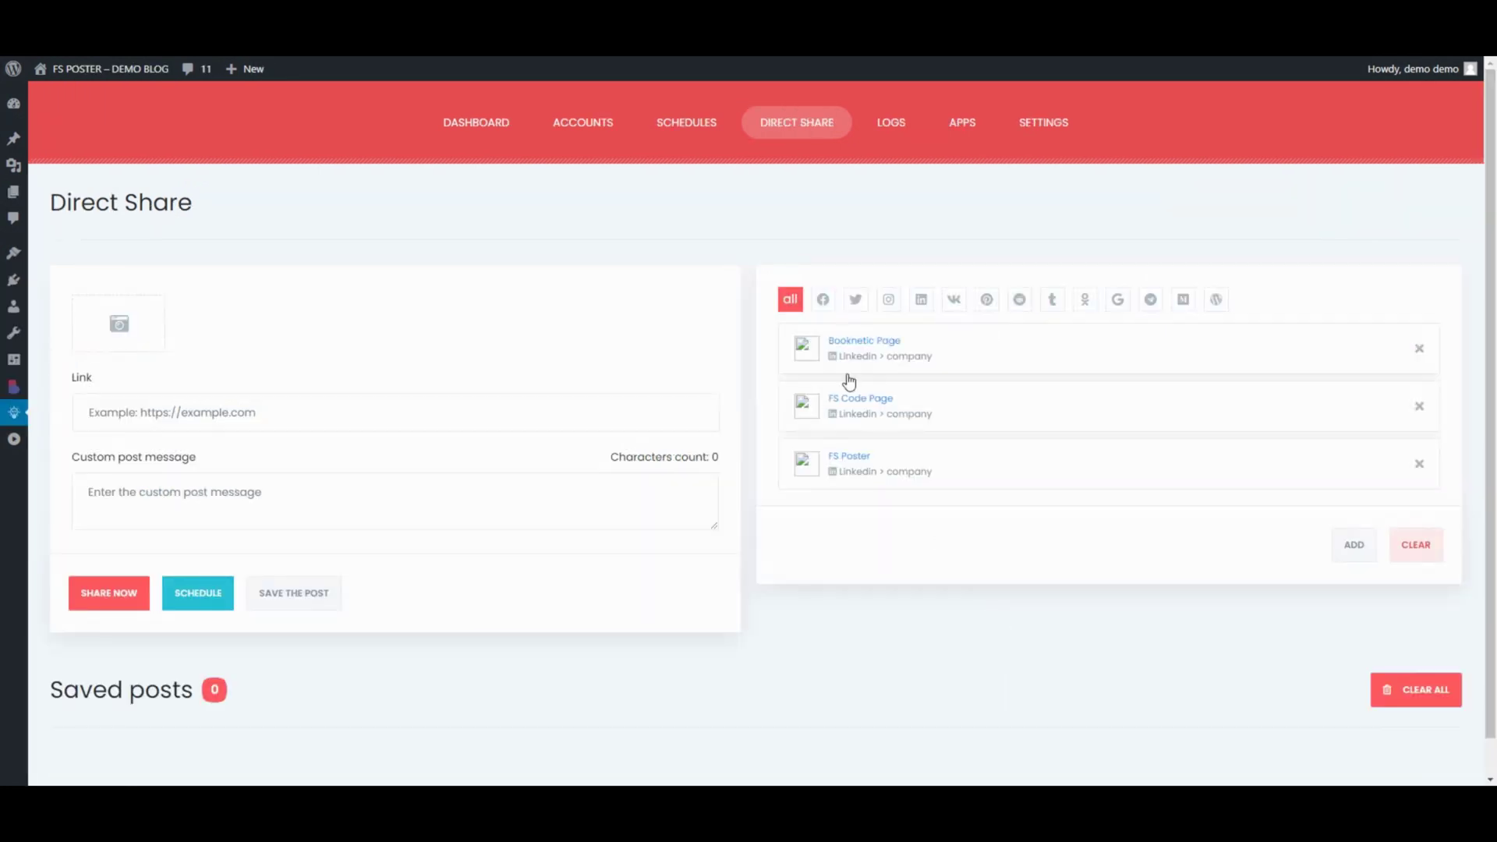
# Step: Attach the LinkedIn auto-post image, enter 'Here is my new blog post!' and share it to three LinkedIn pages
pyautogui.click(208, 418)
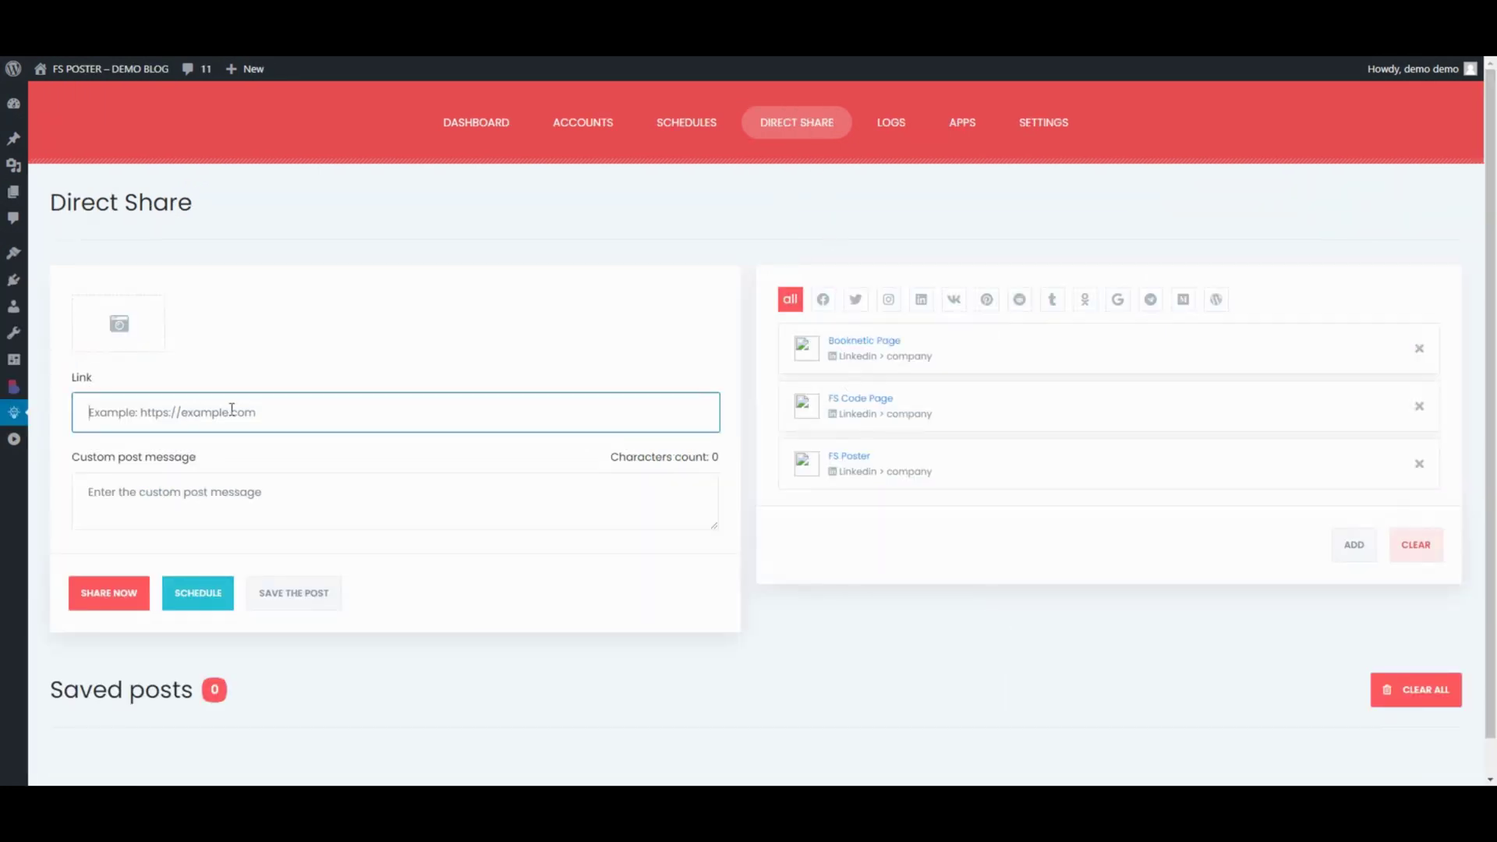
pyautogui.click(146, 329)
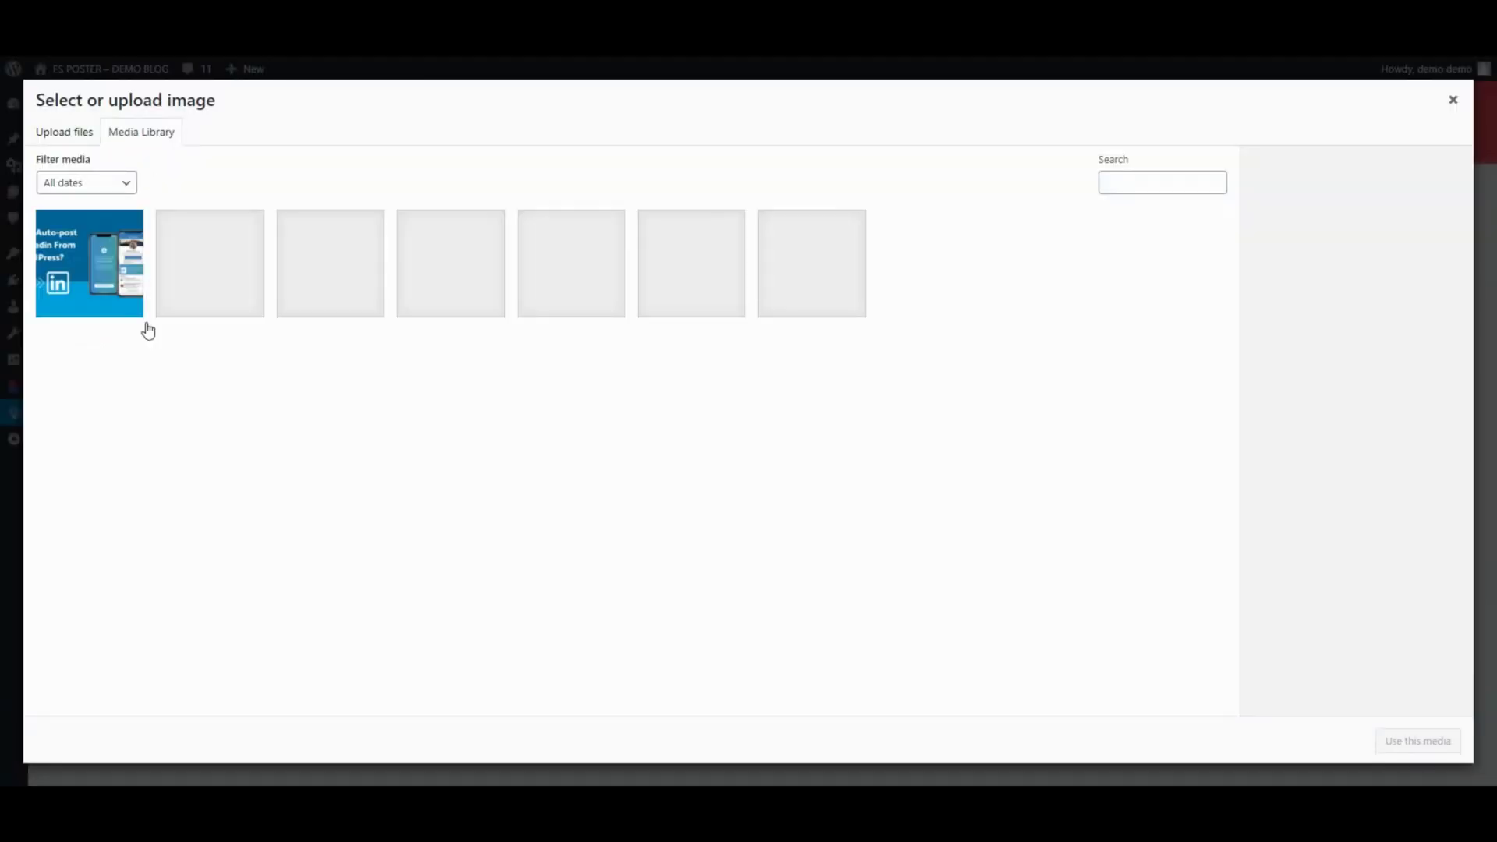
pyautogui.click(95, 295)
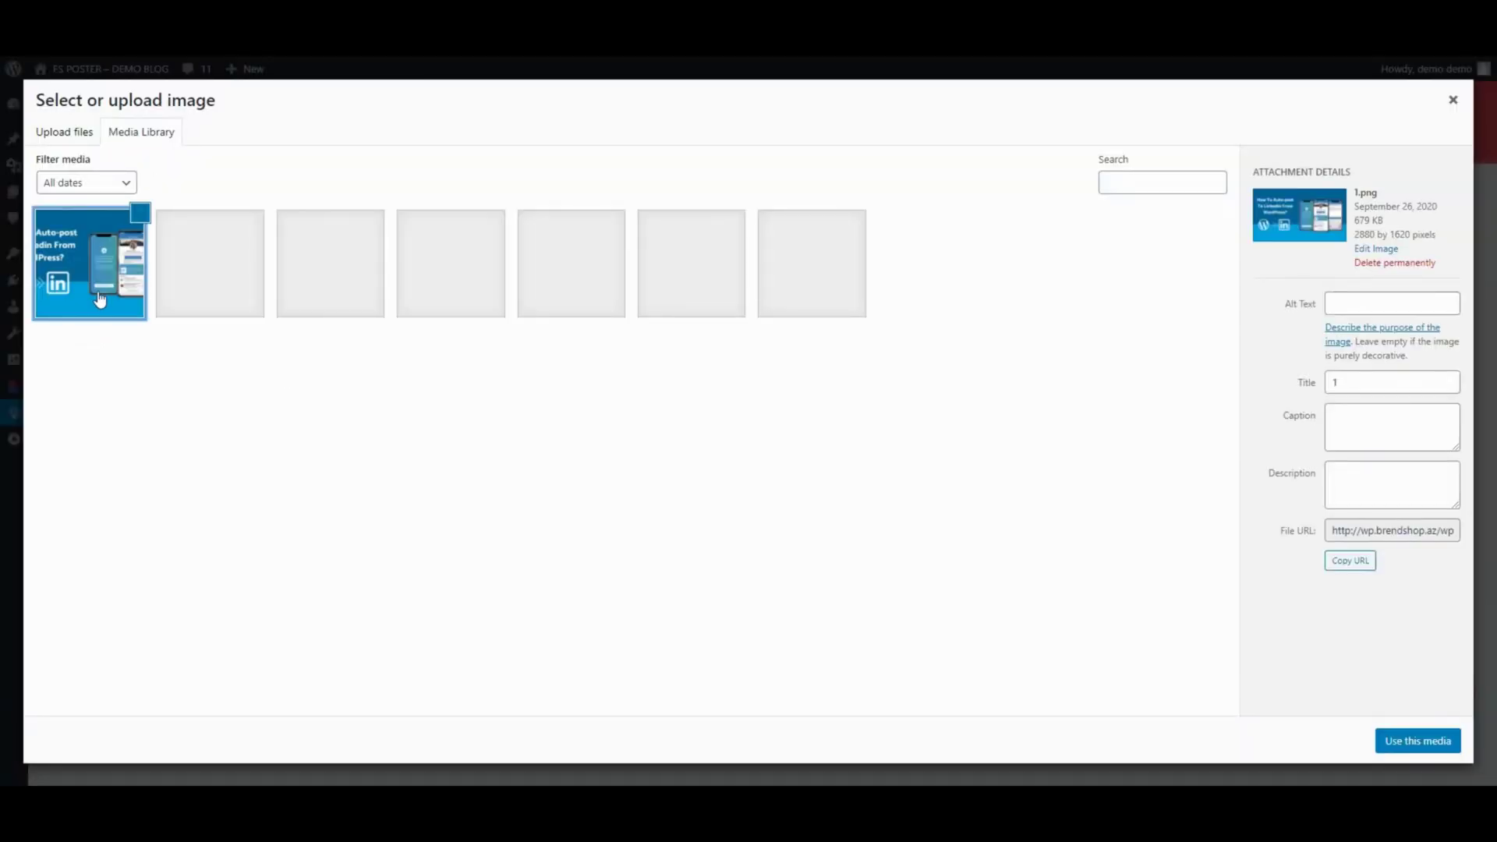
pyautogui.click(1441, 749)
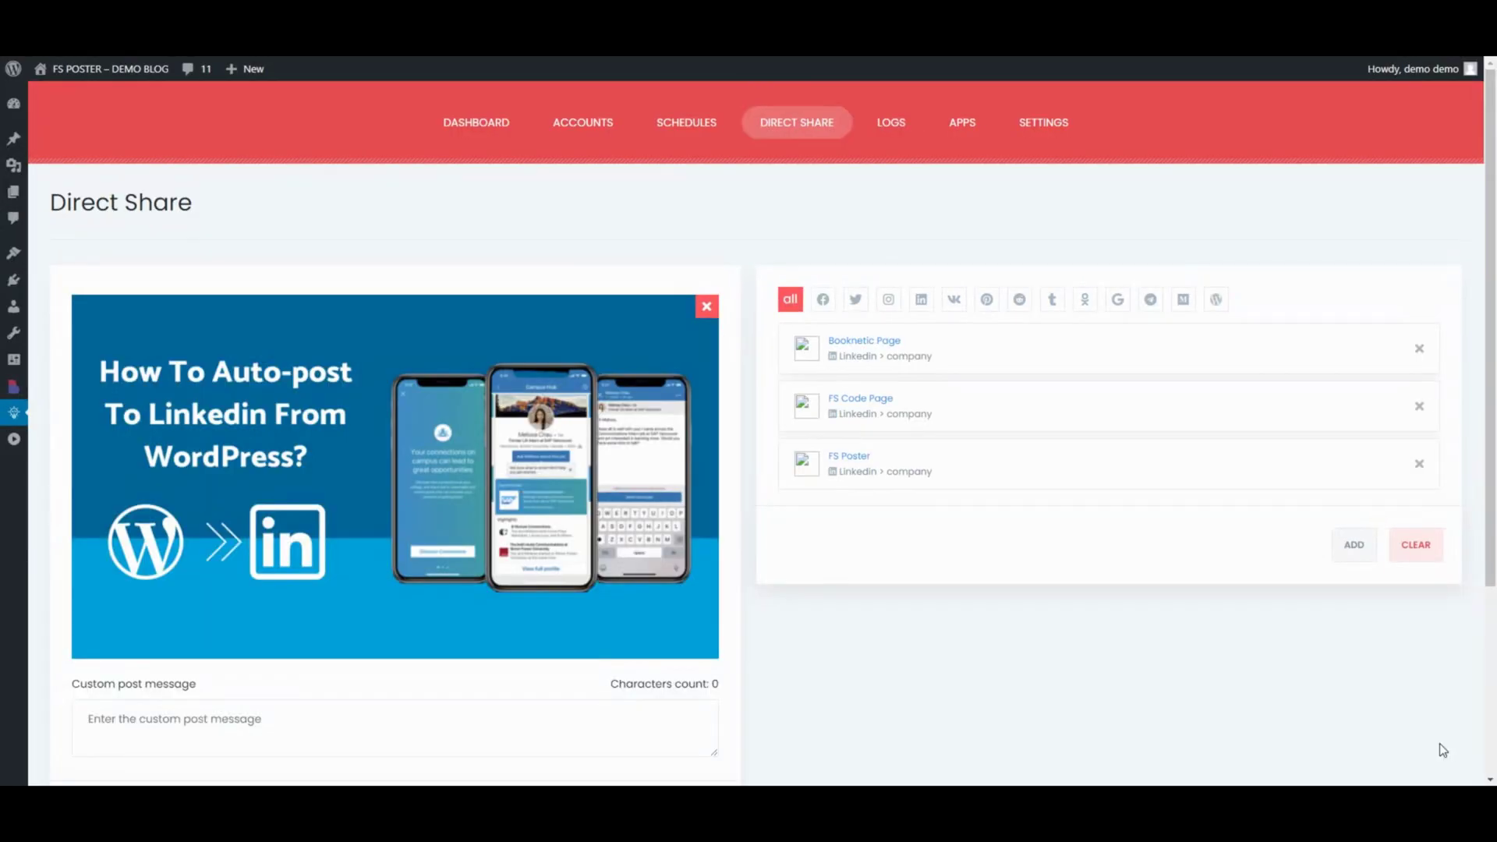
pyautogui.scroll(-3, 542, 612)
pyautogui.click(317, 575)
pyautogui.write('Here is my new blog post!')
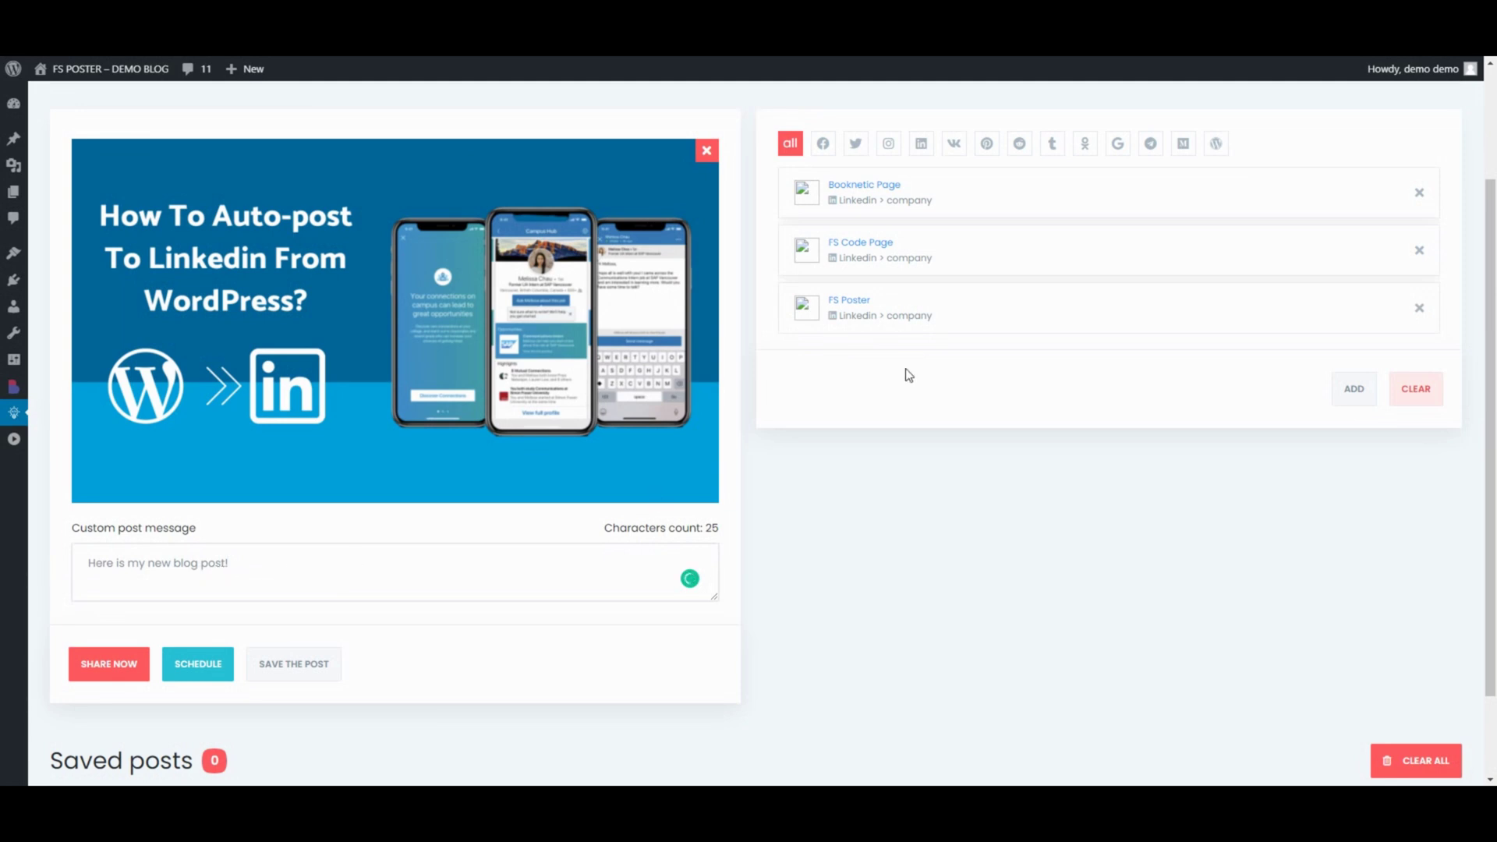
pyautogui.click(119, 663)
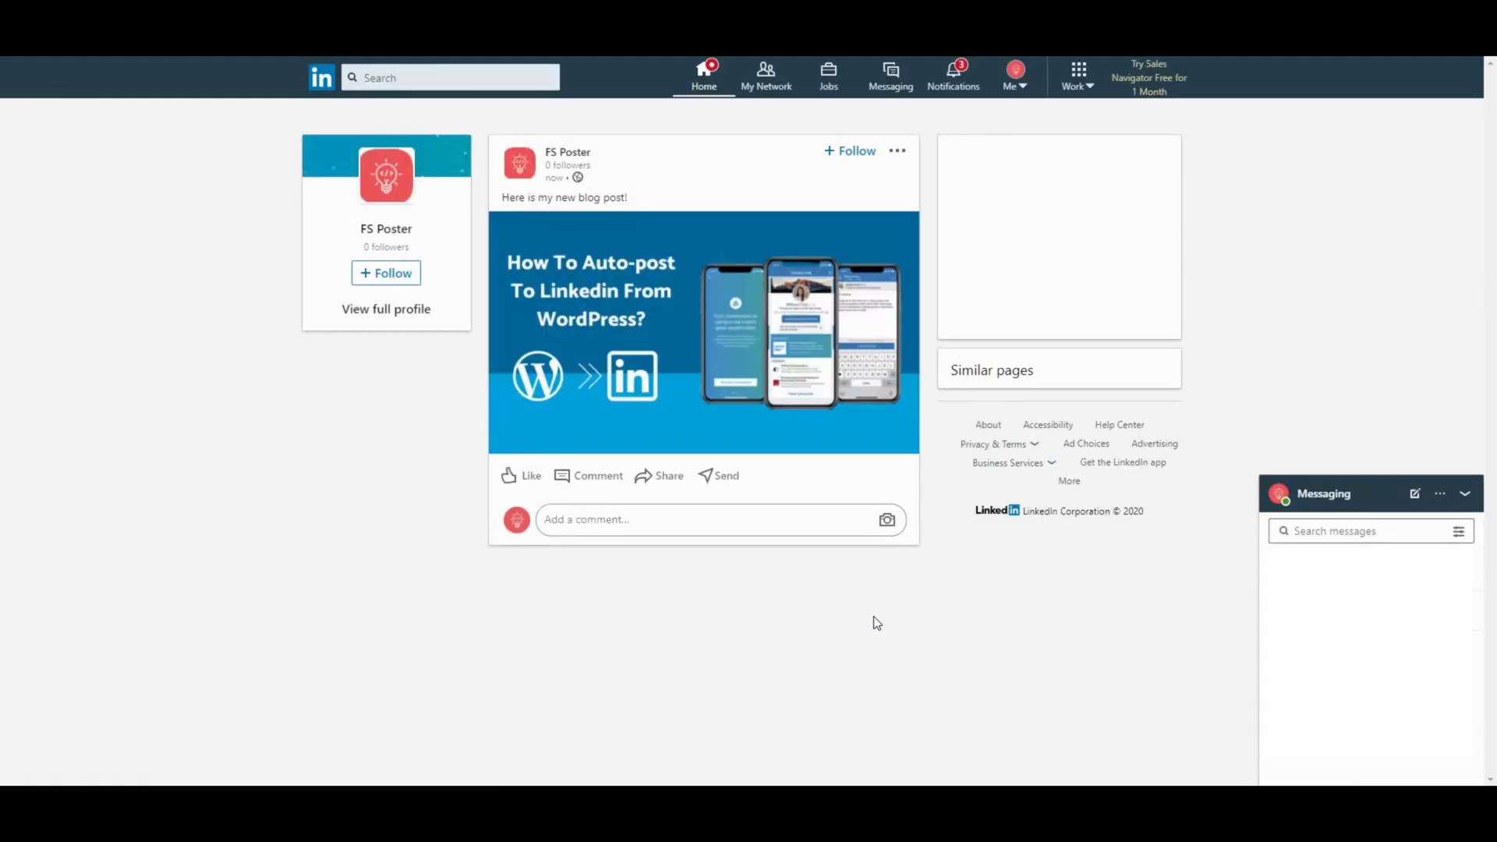
# Step: Highlight the shared image post's message on the FS Poster LinkedIn page
pyautogui.moveTo(627, 196); pyautogui.dragTo(502, 196)
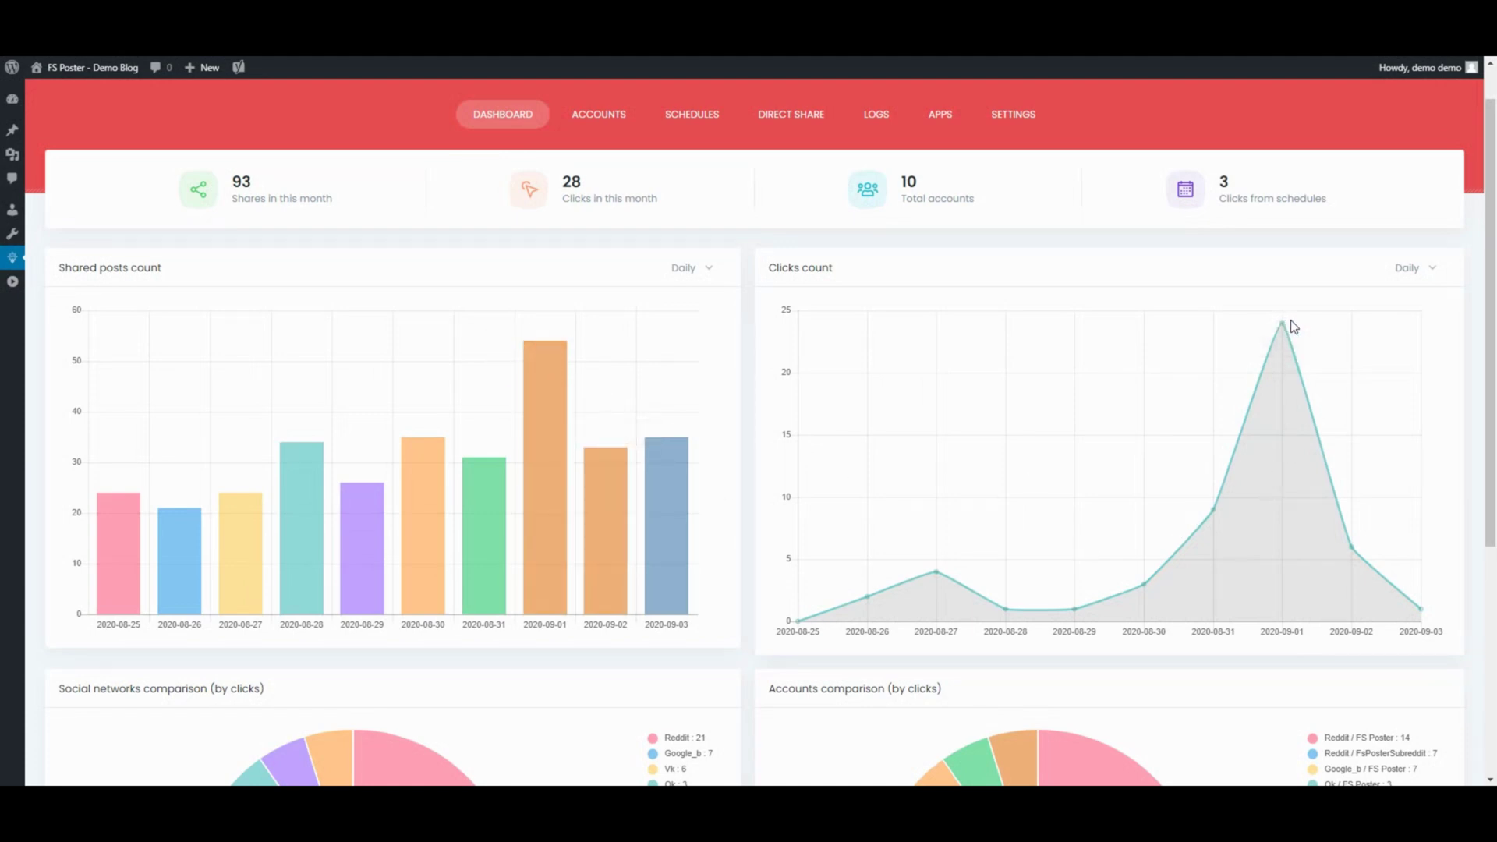
pyautogui.moveTo(1492, 252); pyautogui.dragTo(1493, 484)
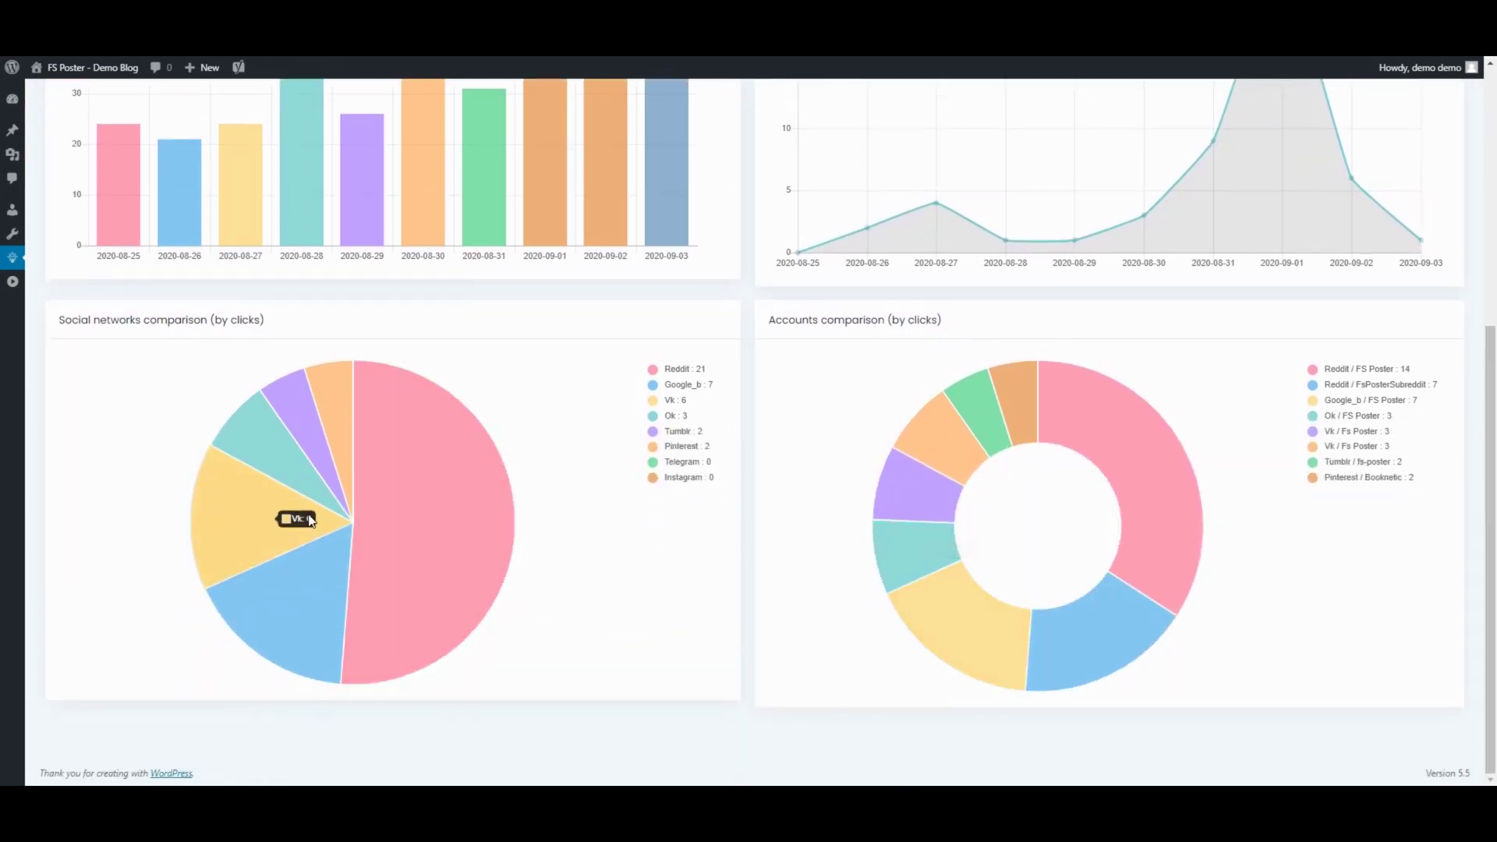
# Step: Hide Reddit and Google_b, plus the Google_b and FsPosterSubreddit accounts, from the click pie charts
pyautogui.click(685, 370)
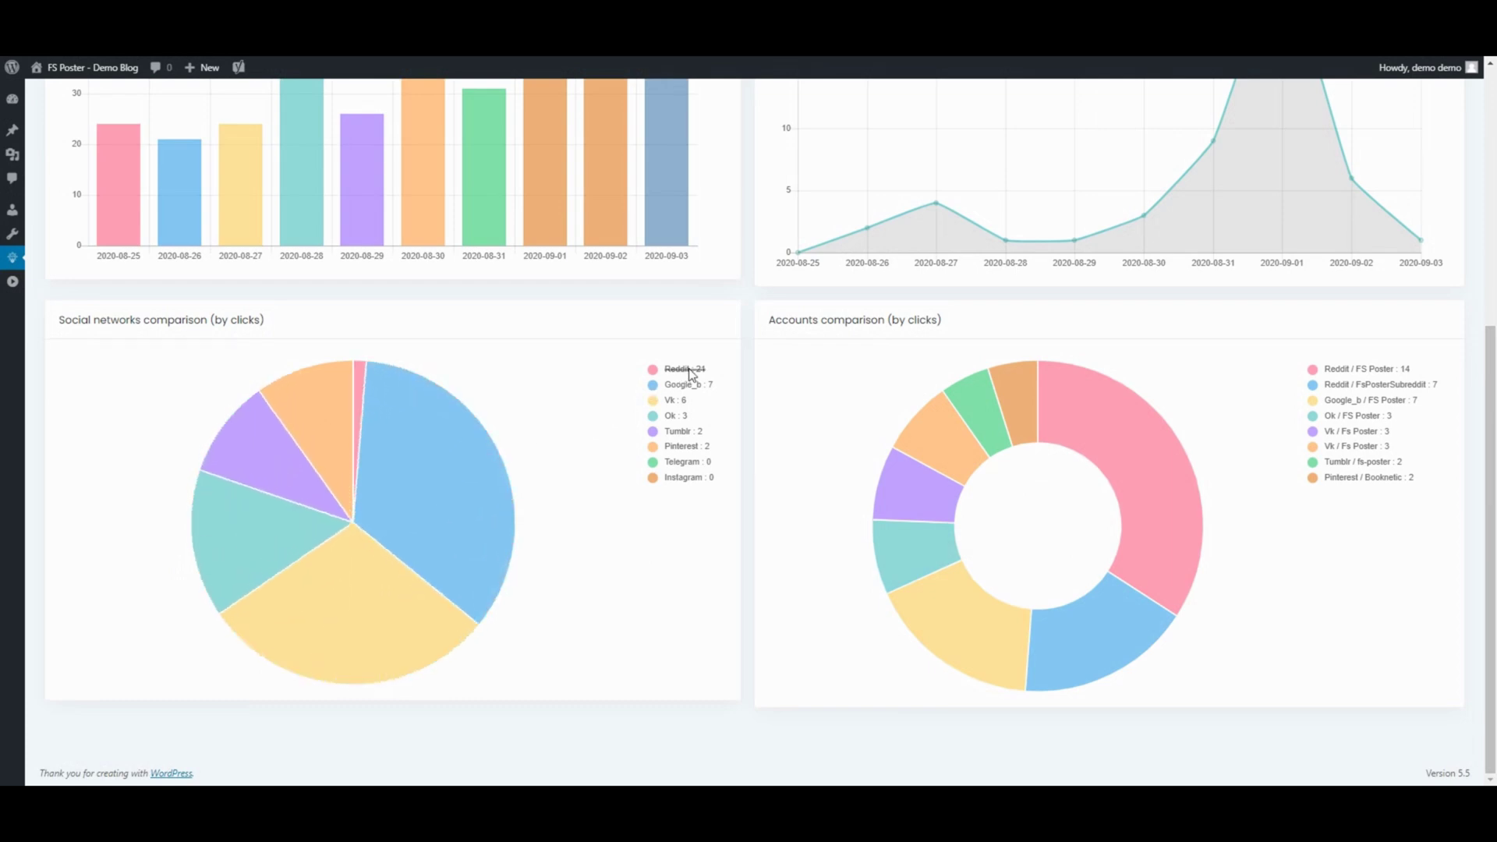
pyautogui.click(684, 384)
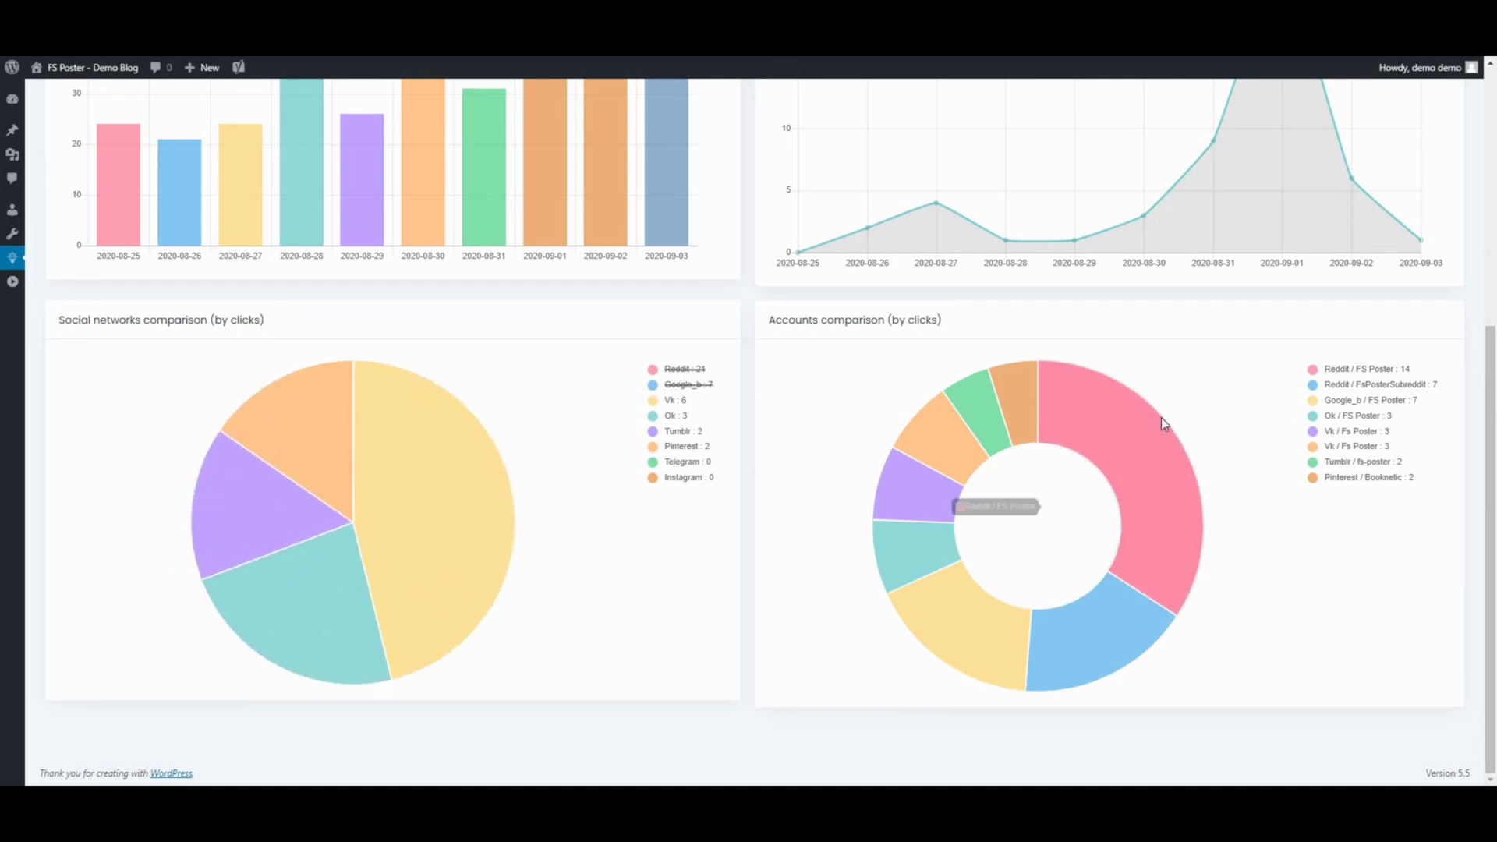
pyautogui.click(1386, 400)
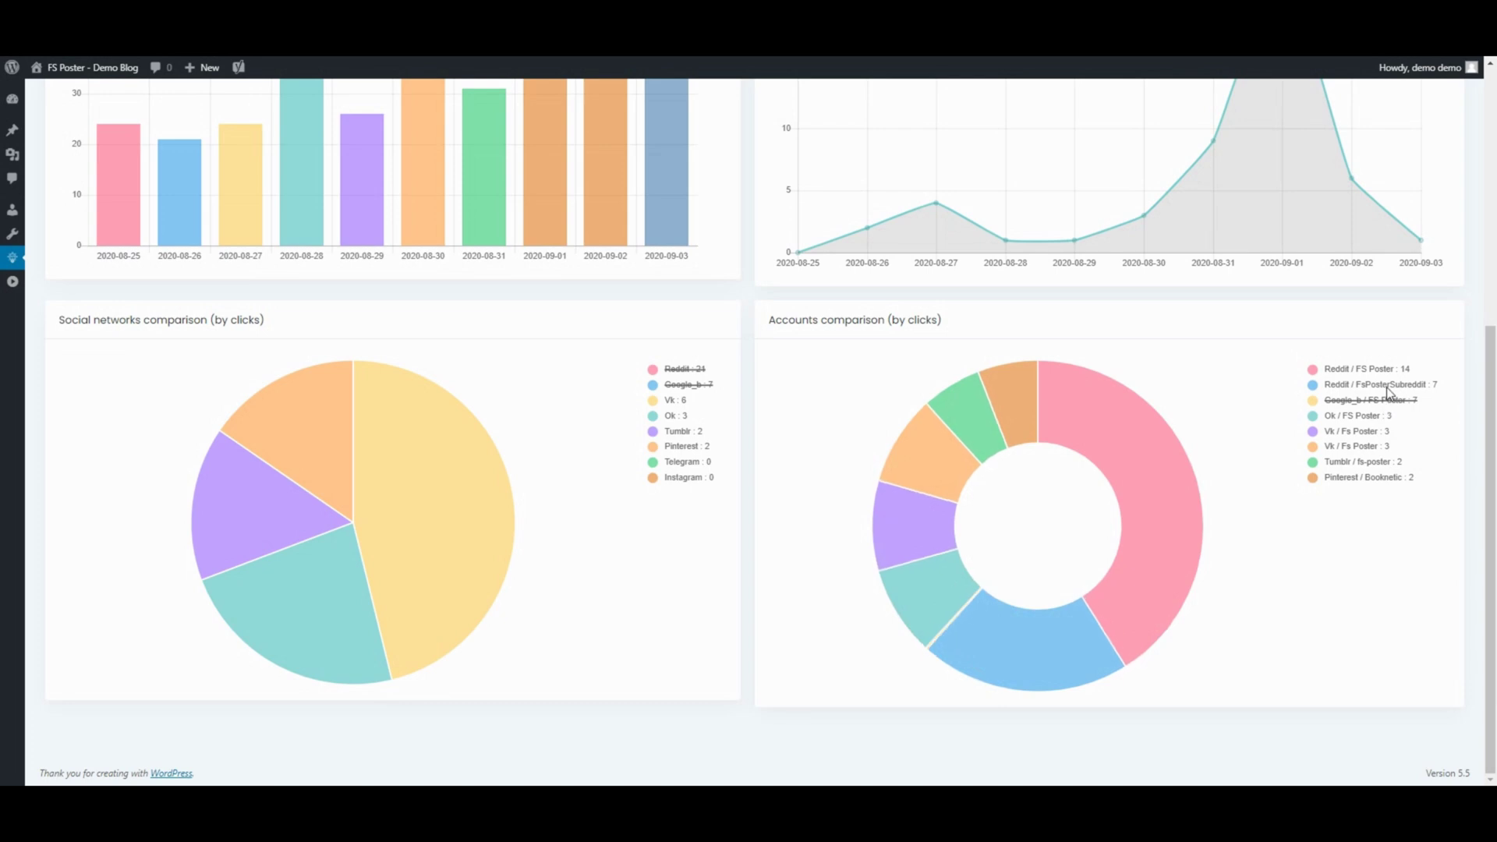
pyautogui.click(1386, 387)
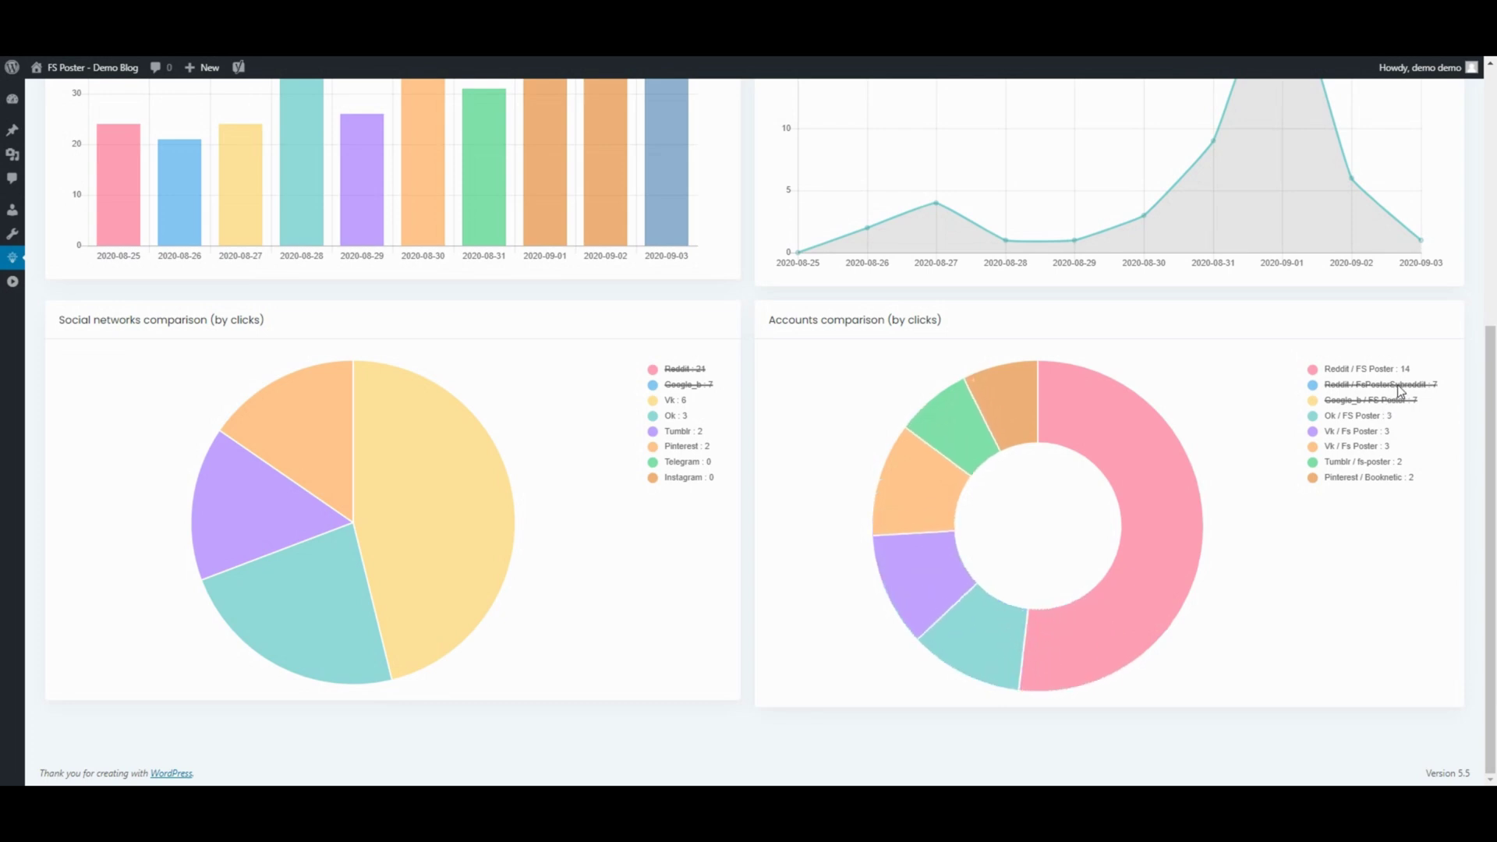